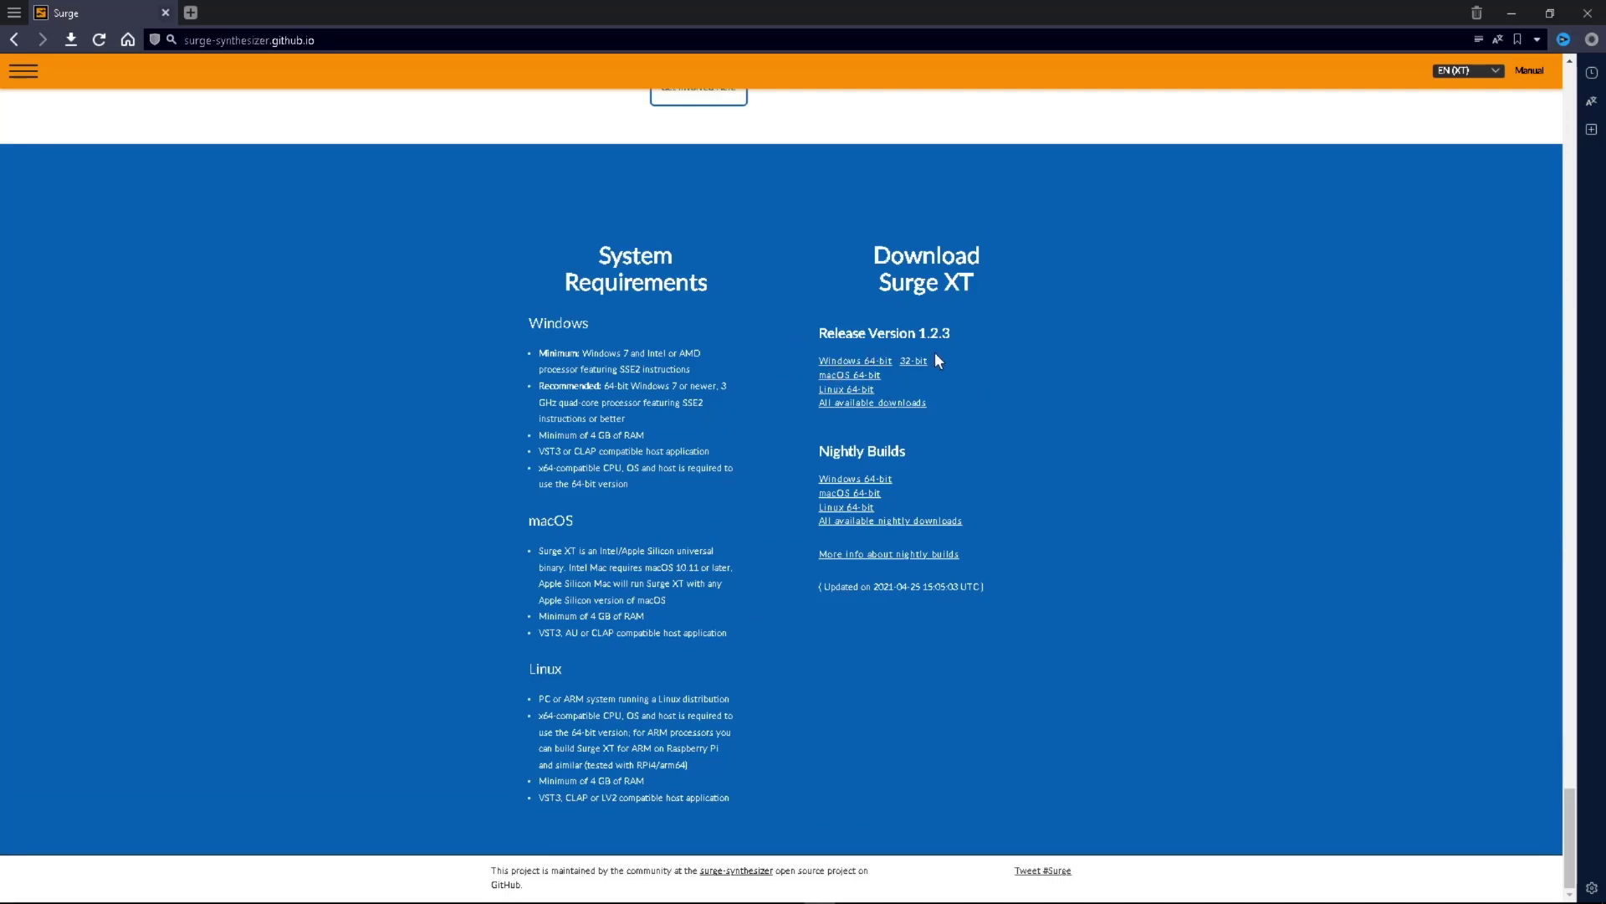
- Open the Surge XT user manual on the website and skim its sections, including the Windows installation requirements
key(Home)
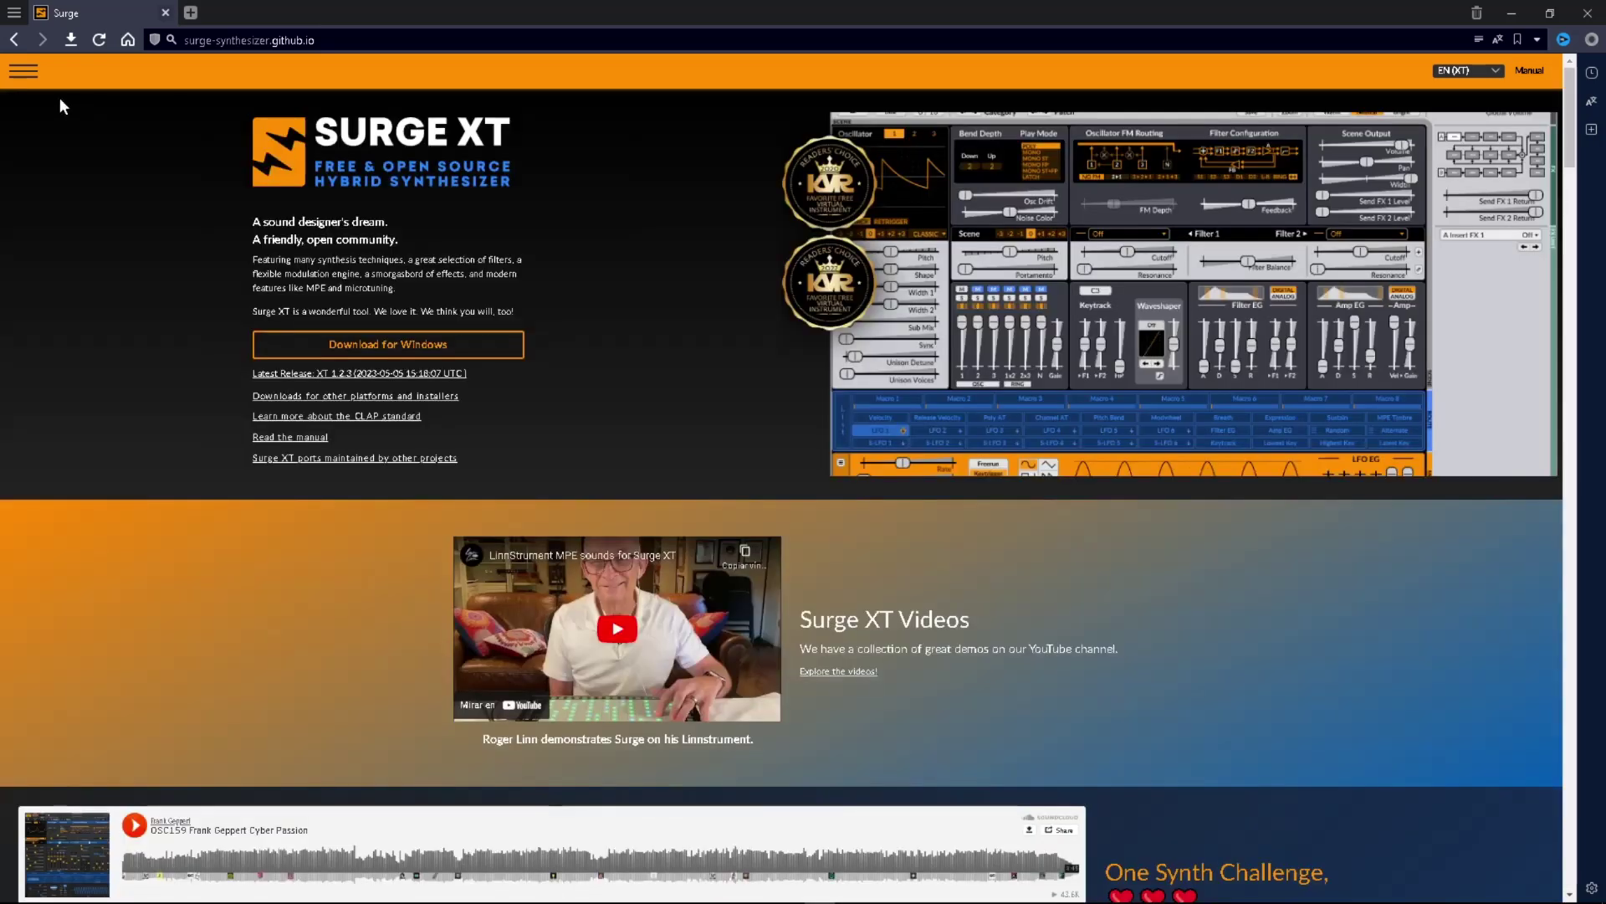
click(24, 73)
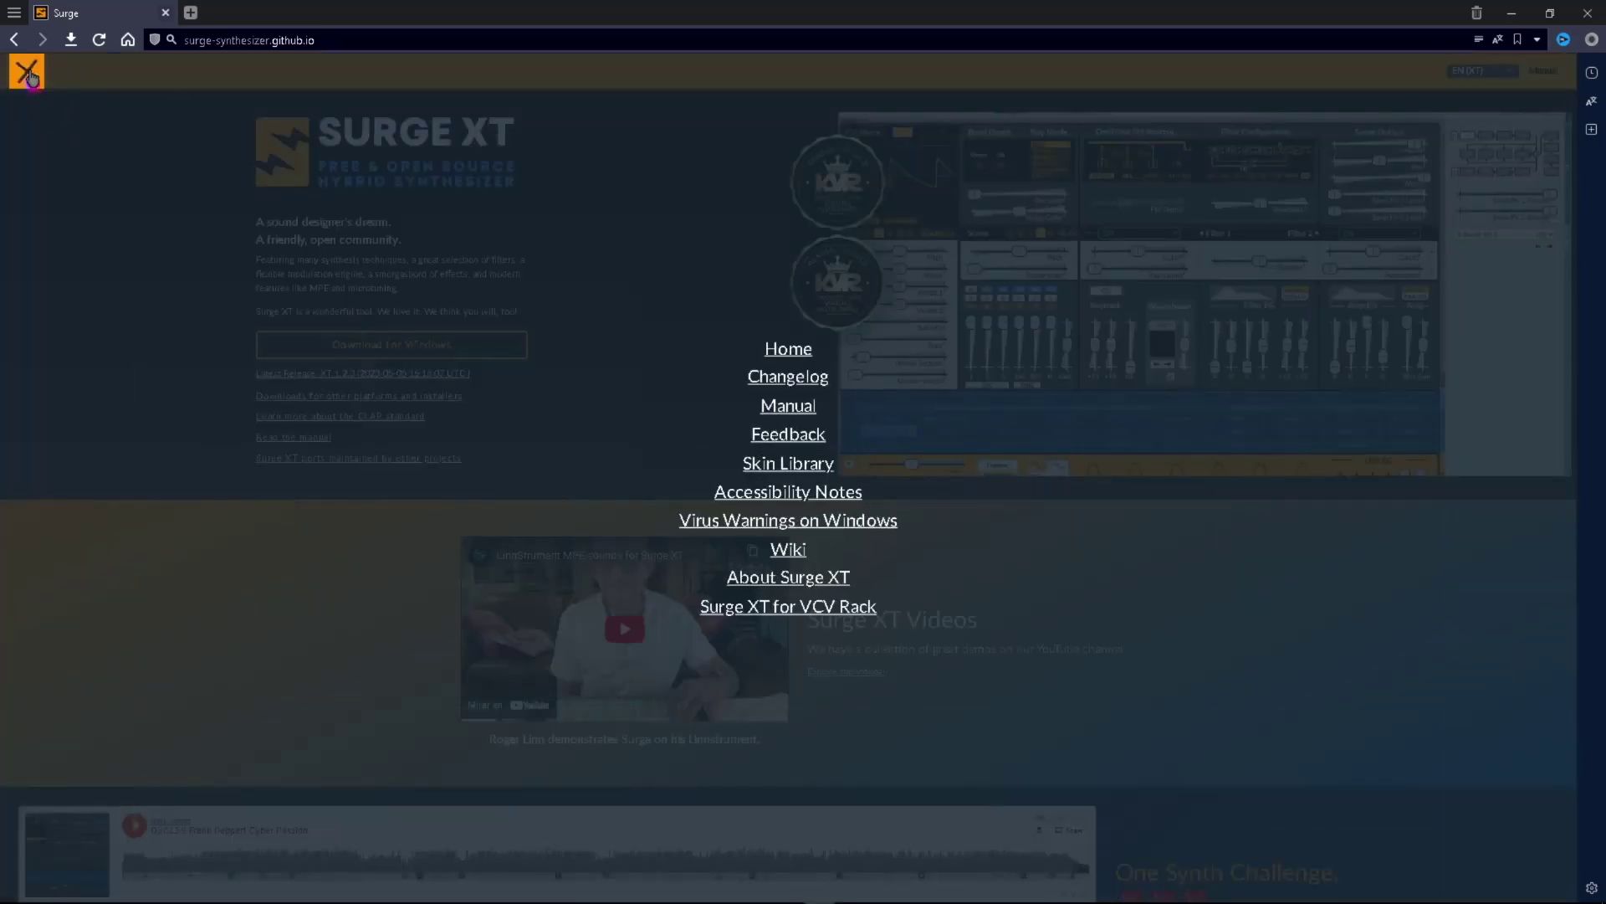
click(25, 77)
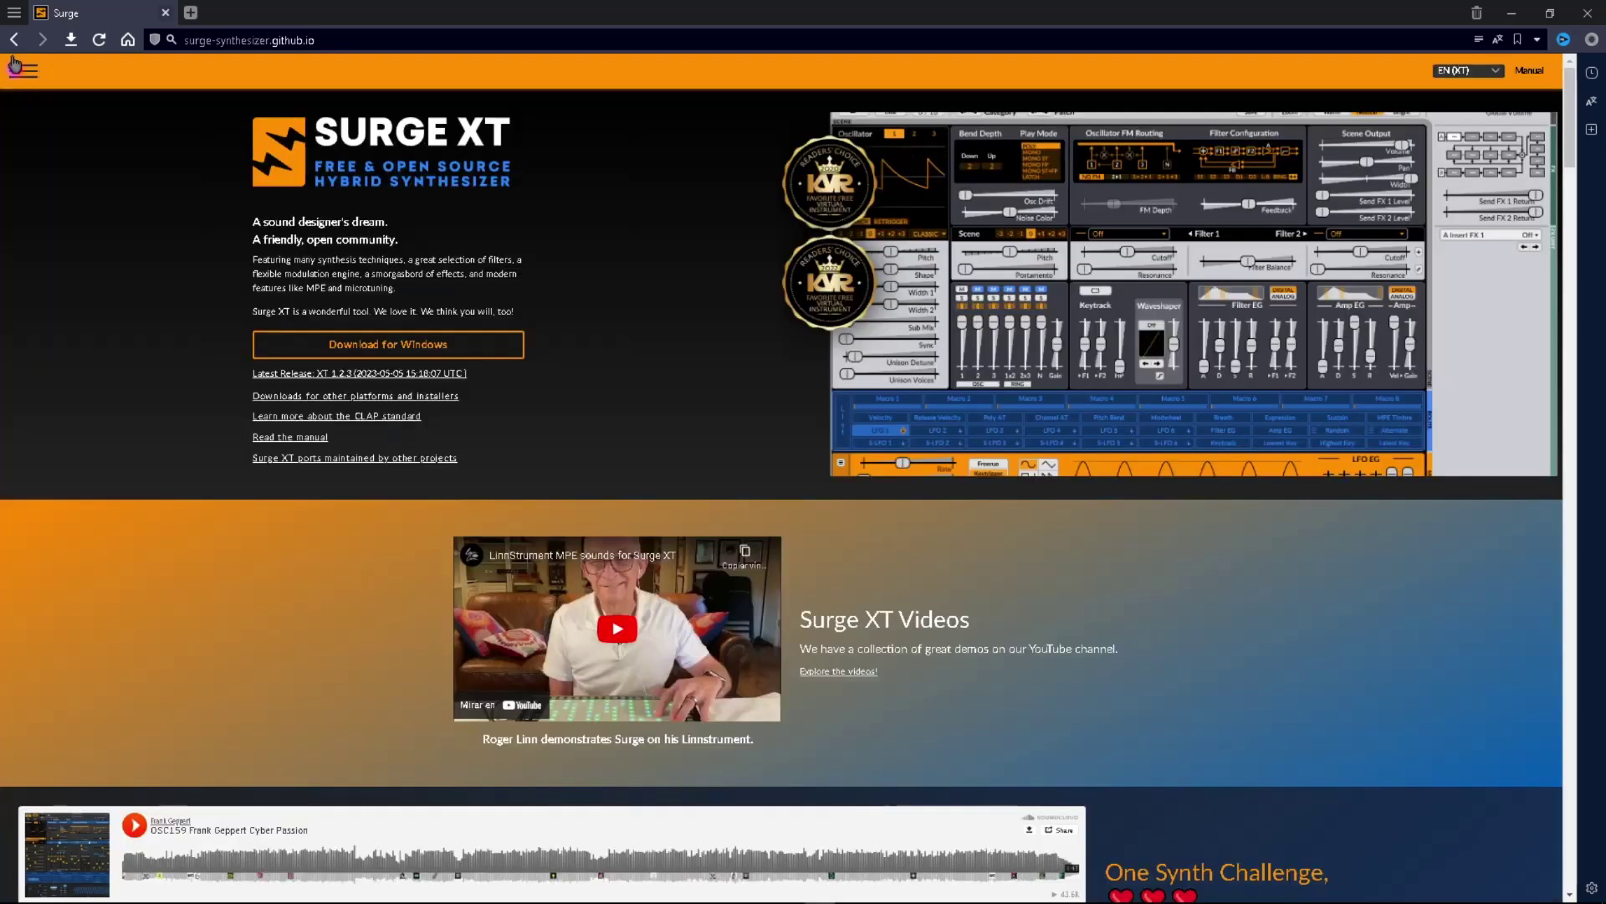
click(17, 67)
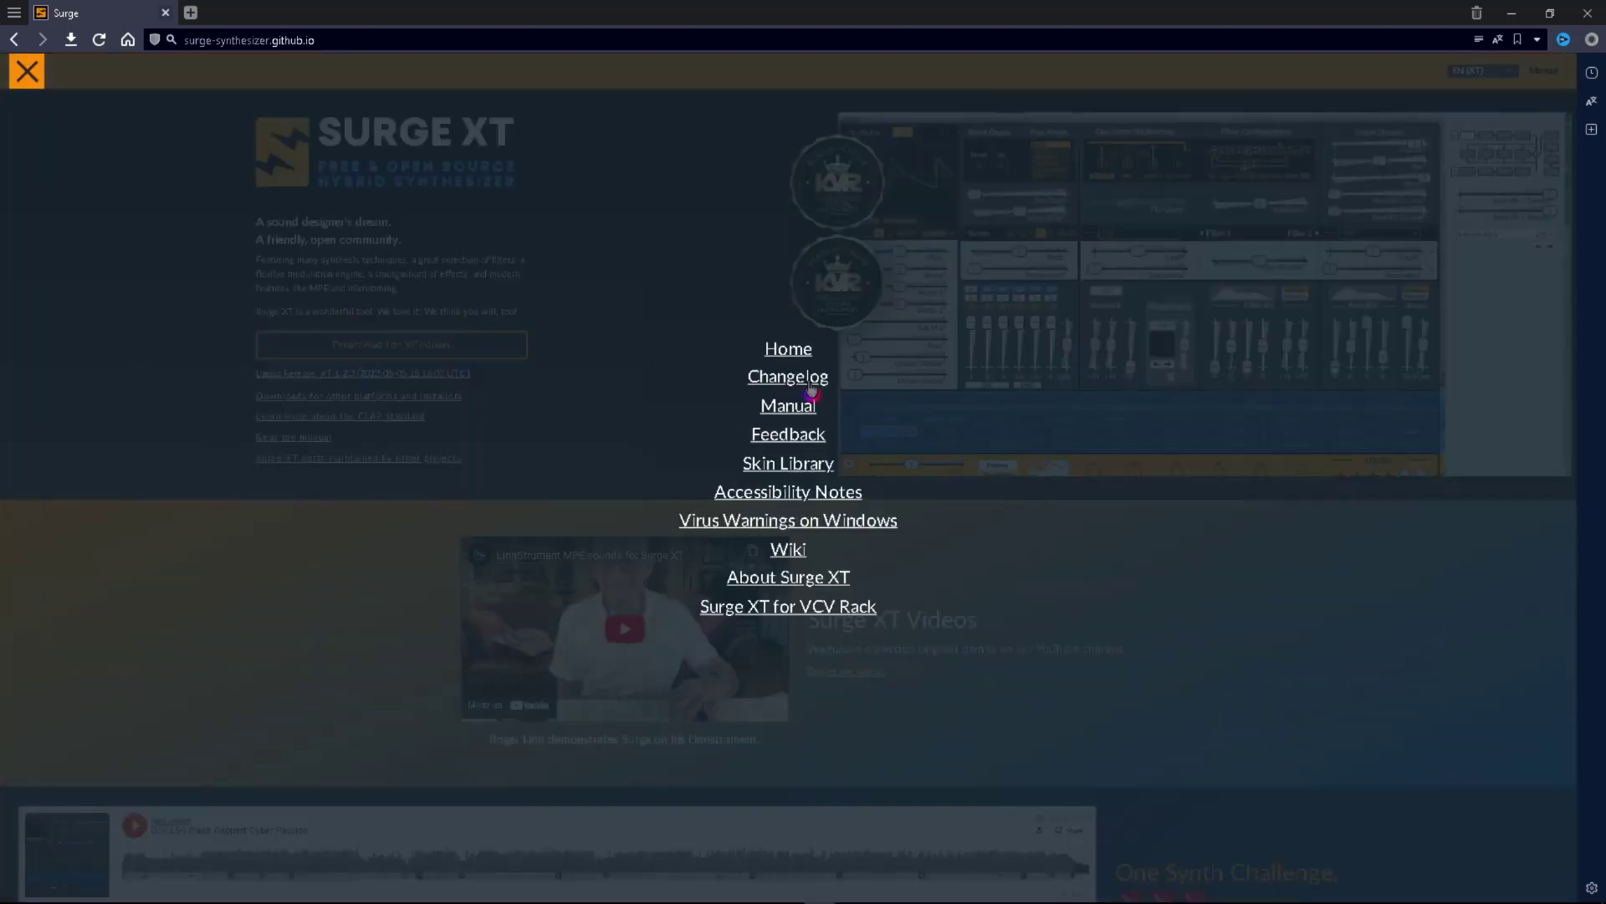
click(795, 407)
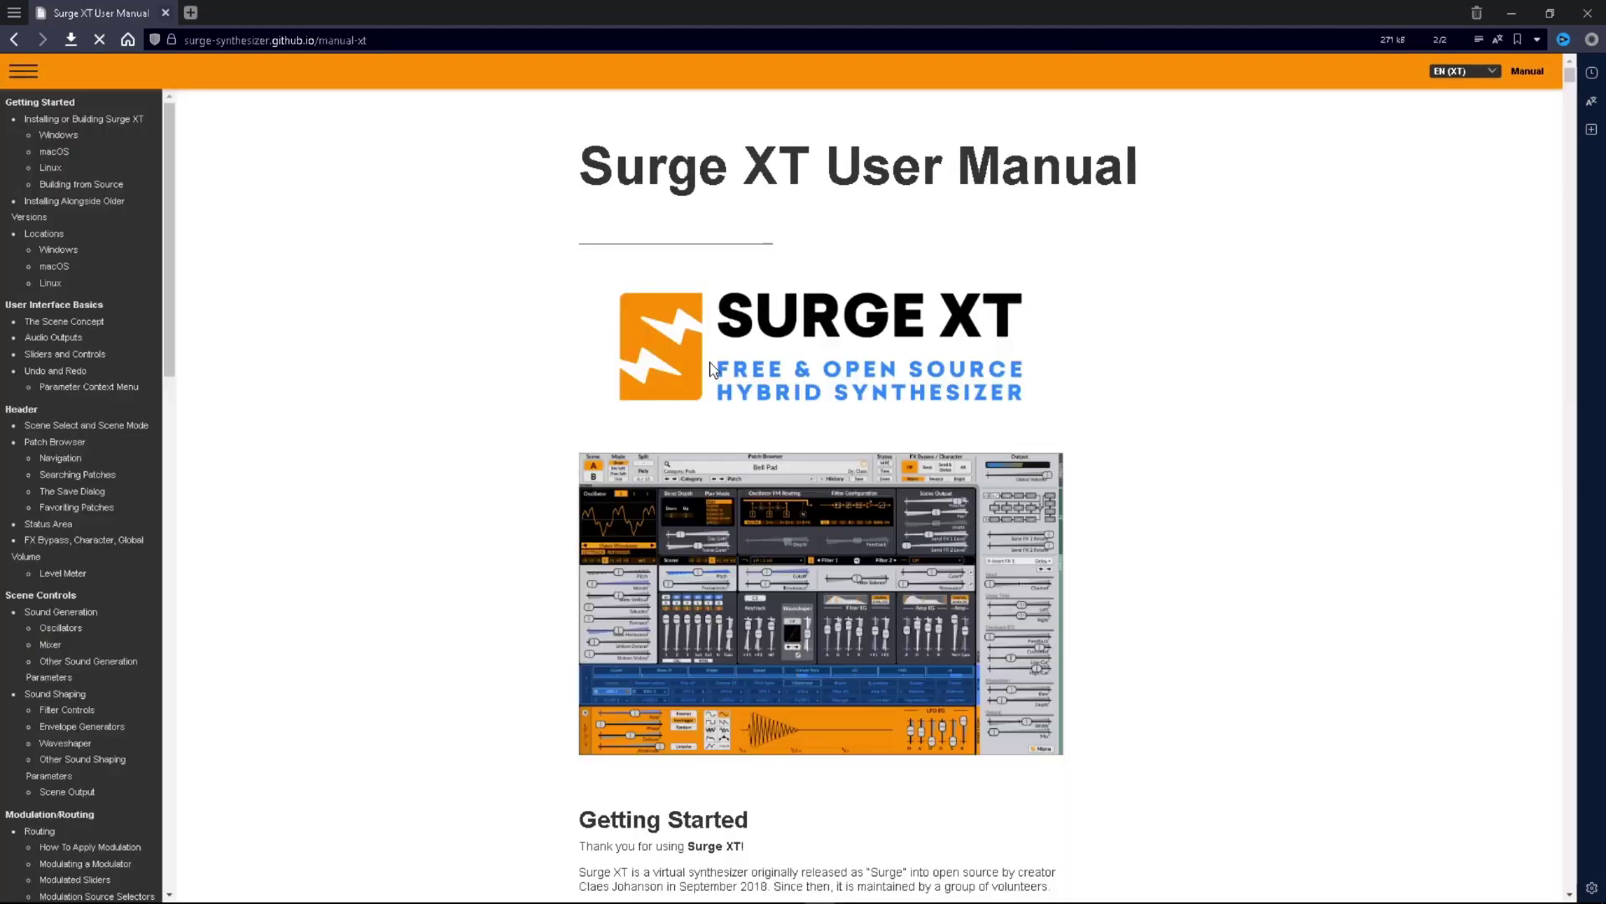
scroll(711, 363, down, 10)
scroll(27, 395, down, 5)
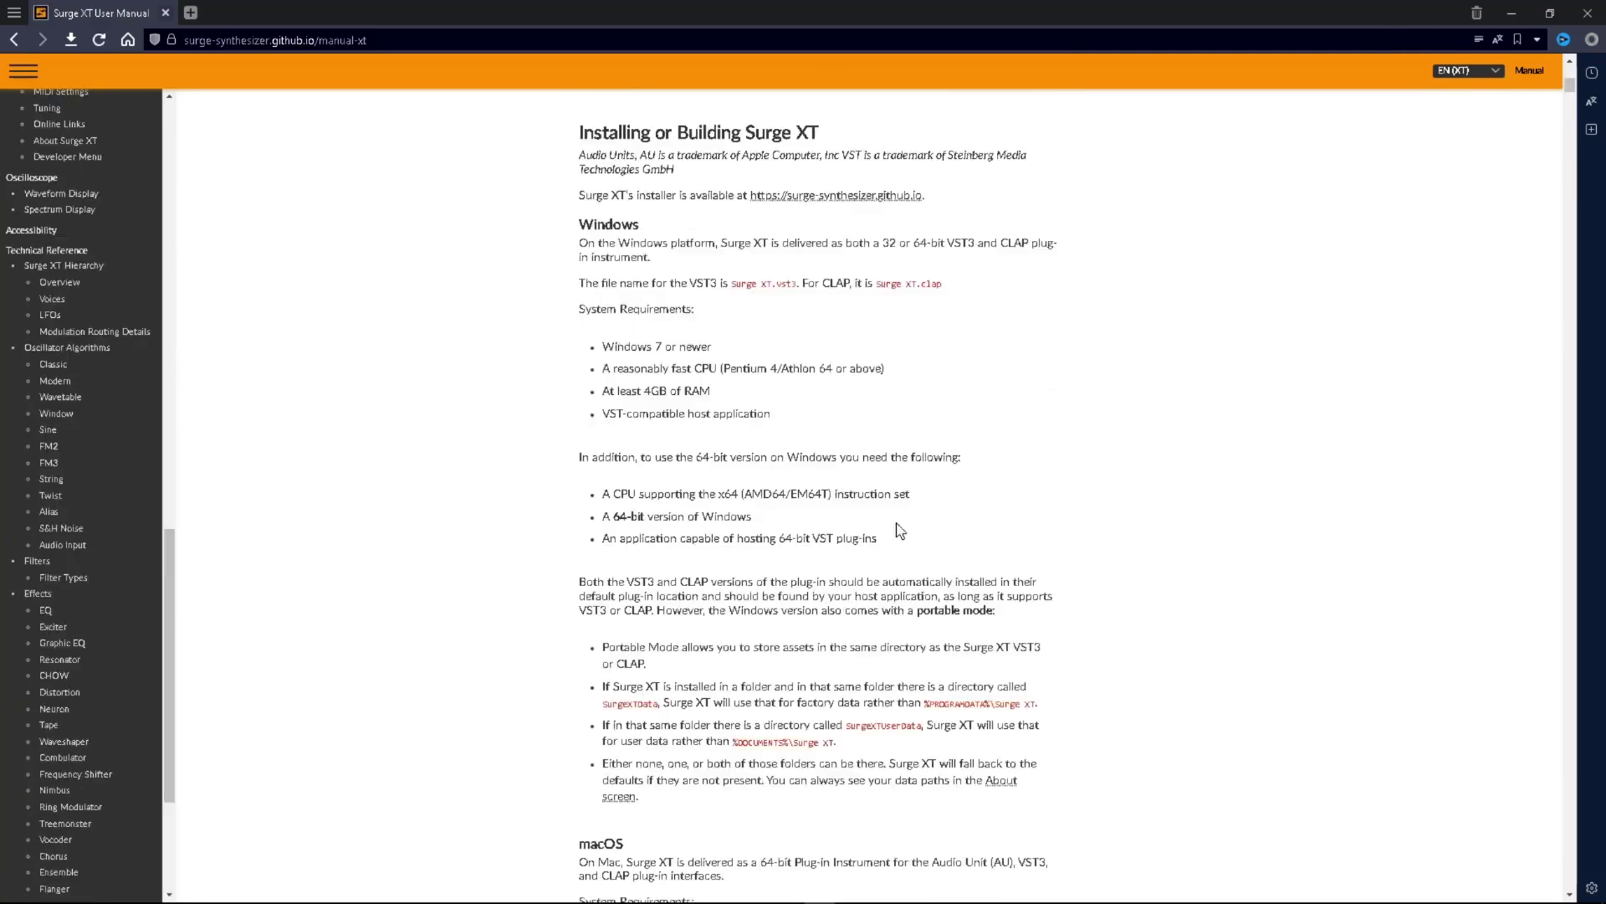
scroll(892, 479, down, 15)
scroll(809, 563, down, 20)
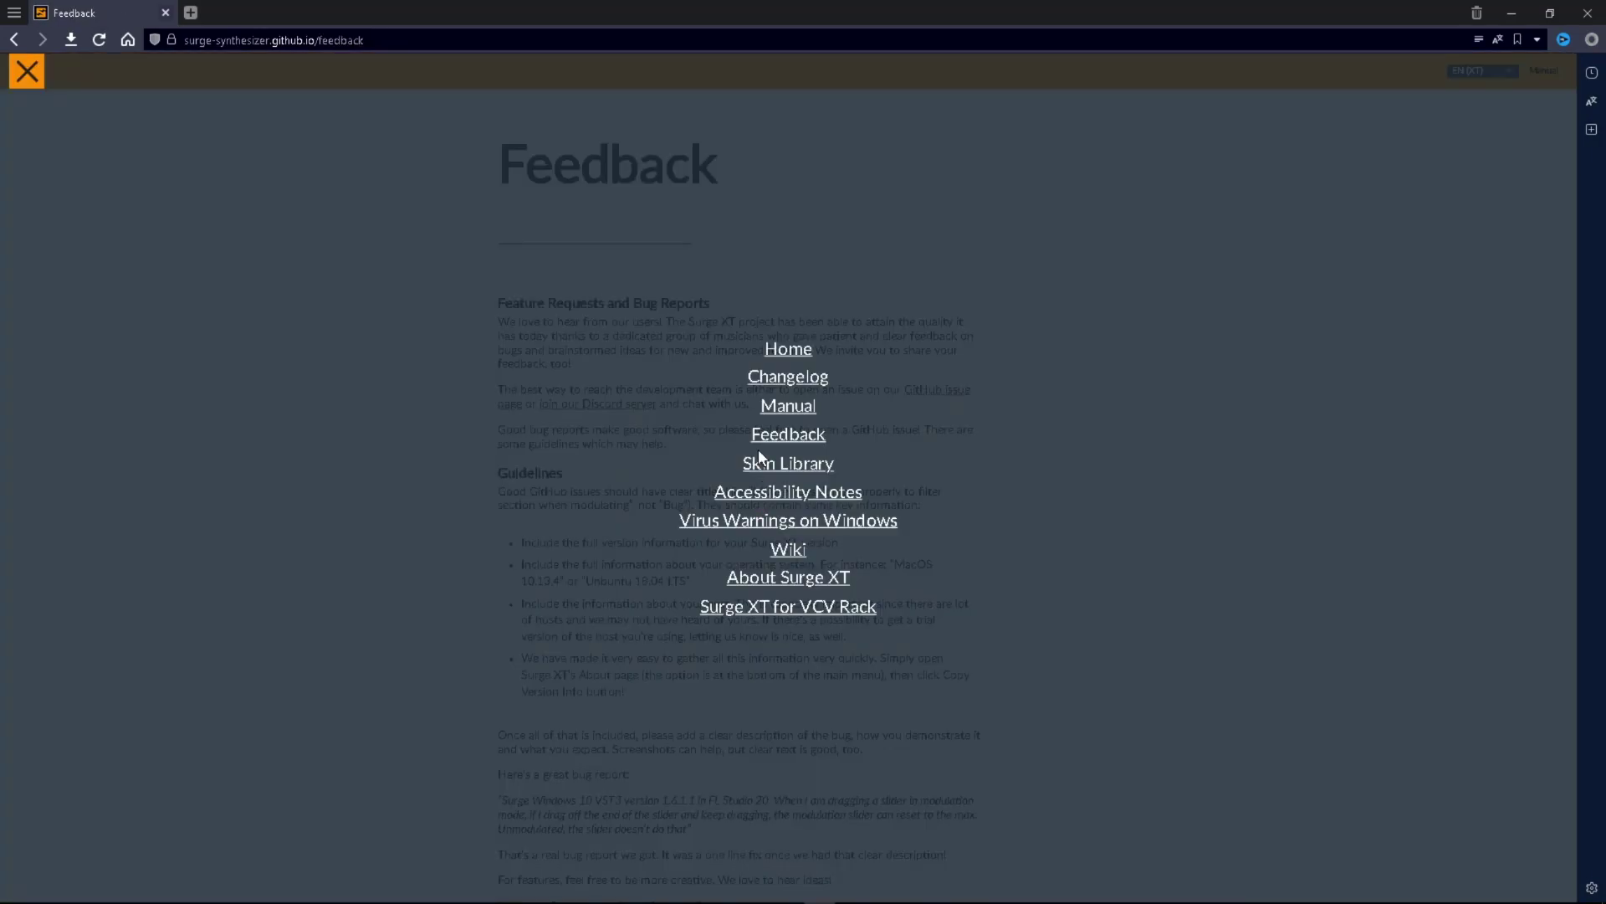
- Open the website's Skin Library and look through the downloadable community skins, such as Dark Purple, Modern Dark Blue and Snake Charmer
click(770, 410)
click(770, 465)
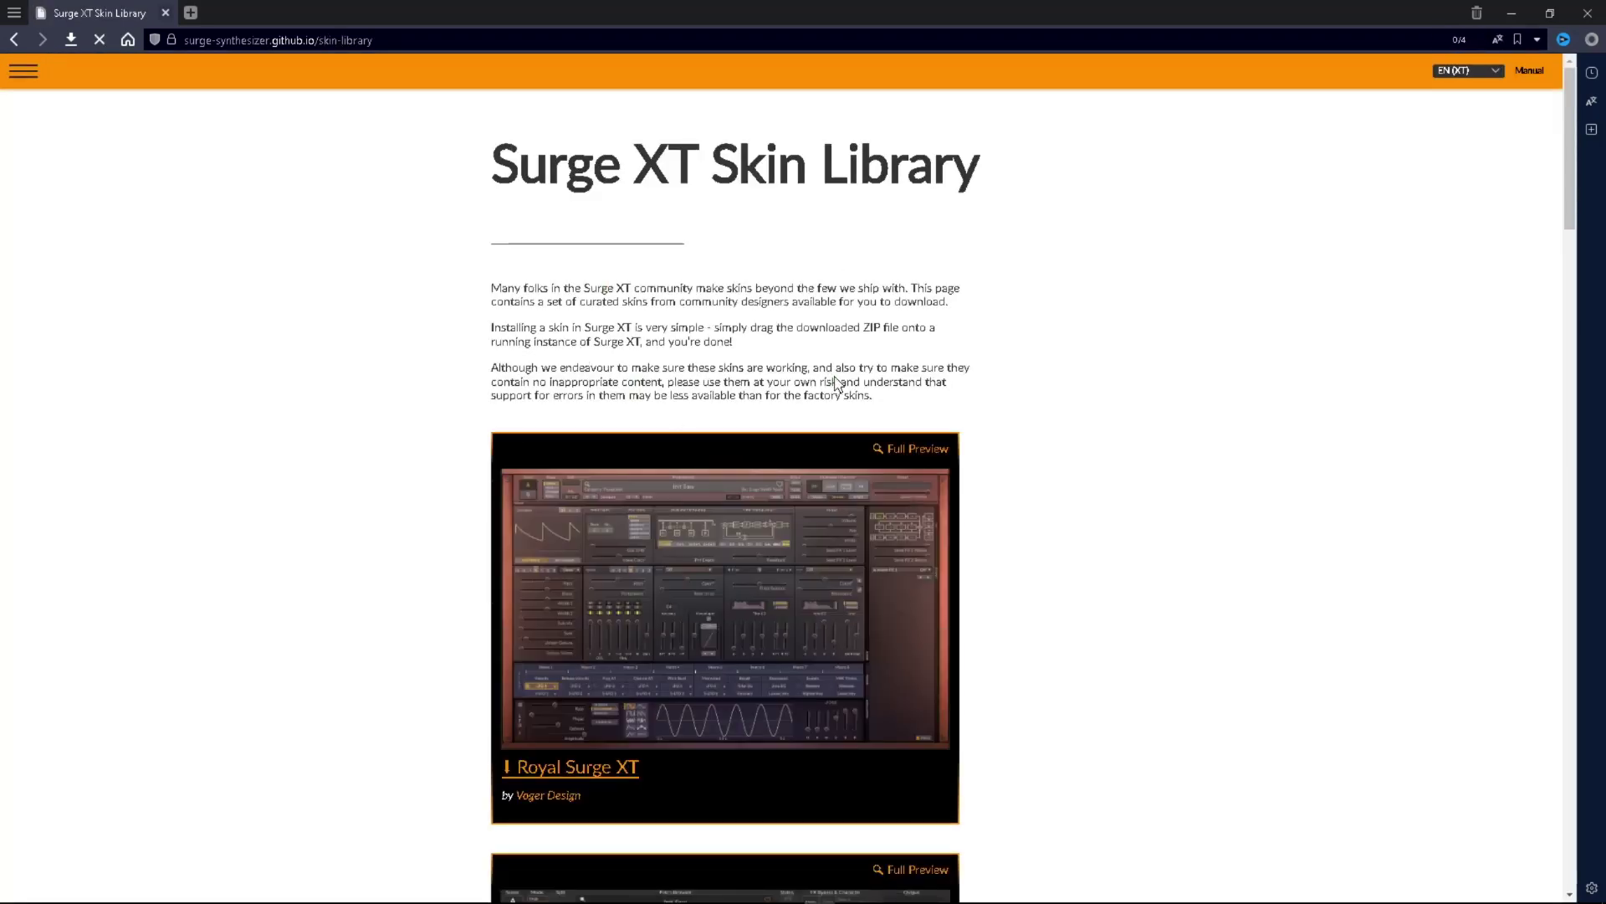
scroll(706, 430, down, 15)
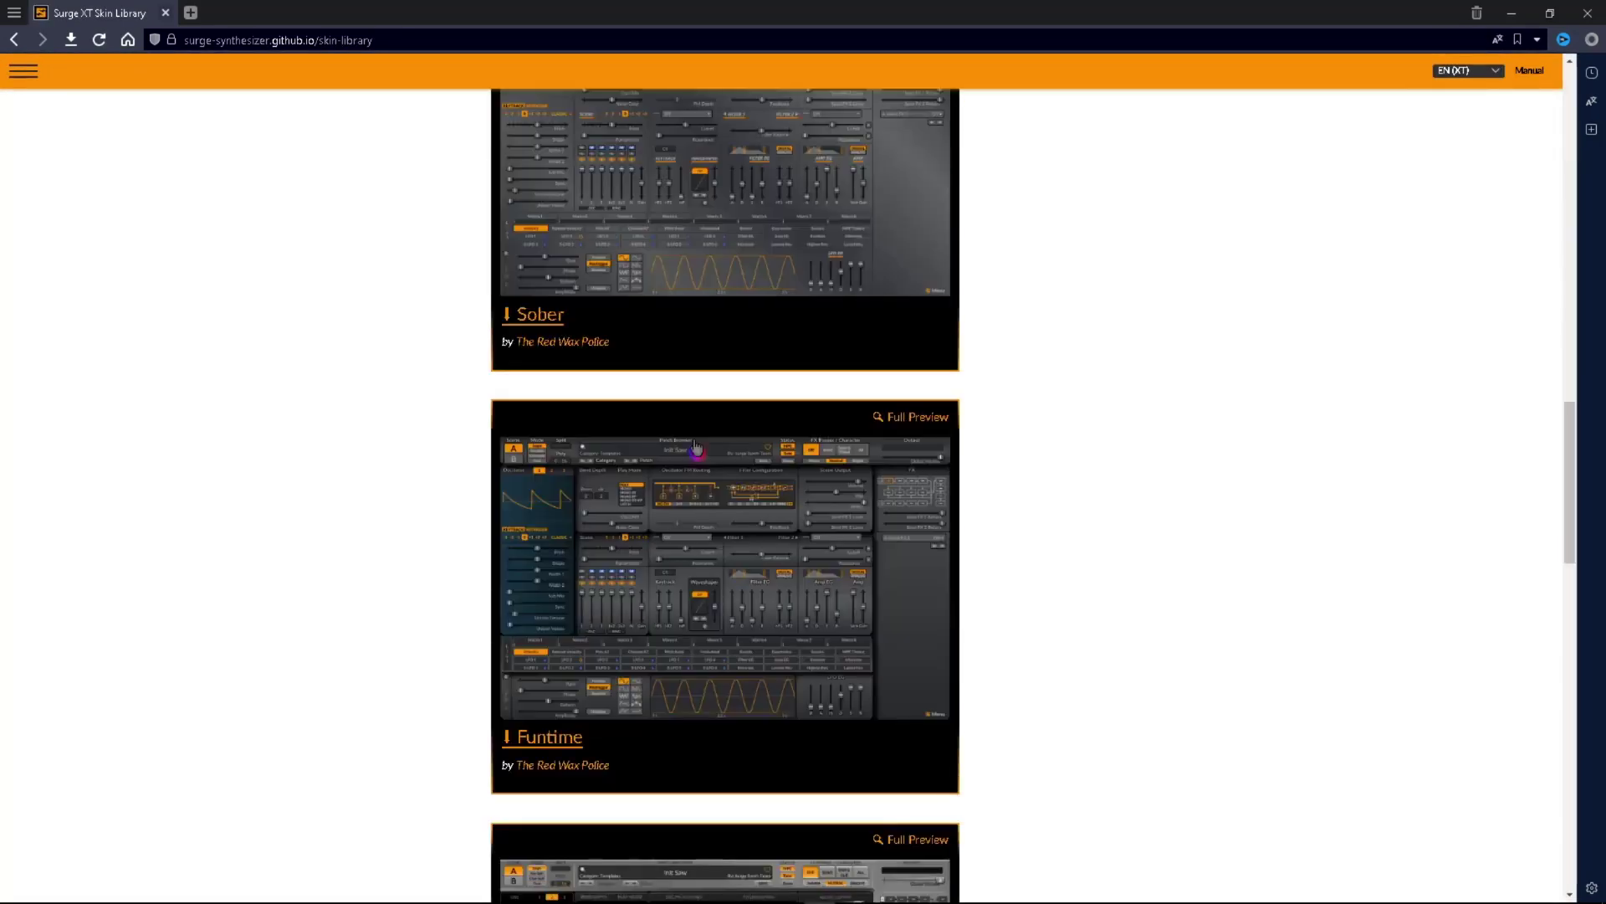
scroll(696, 448, down, 20)
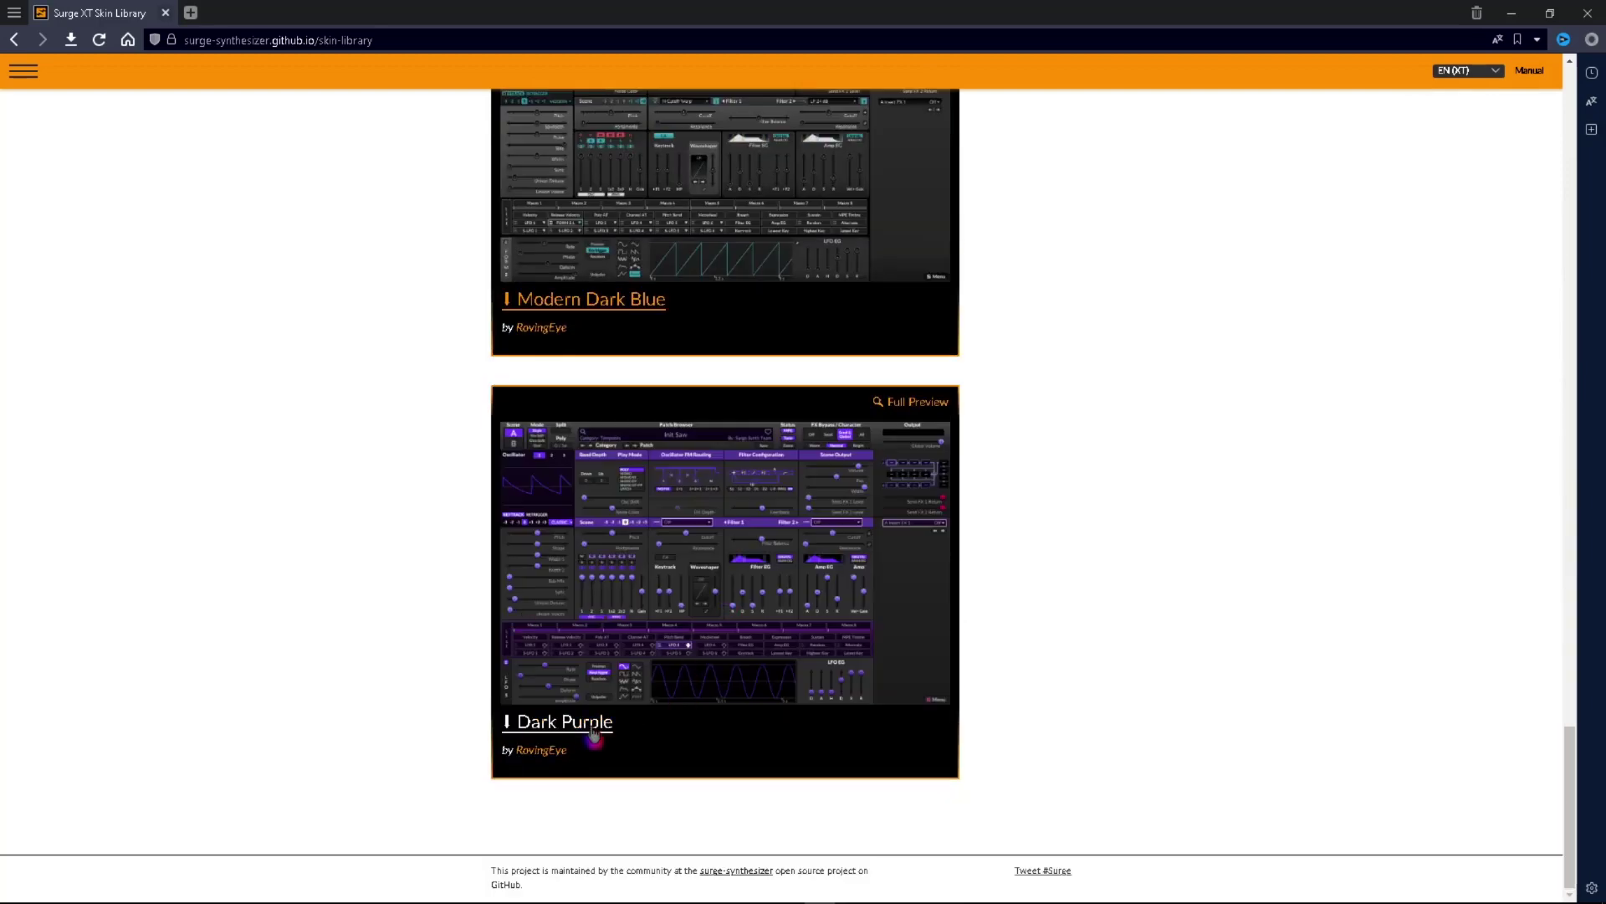
scroll(688, 526, up, 5)
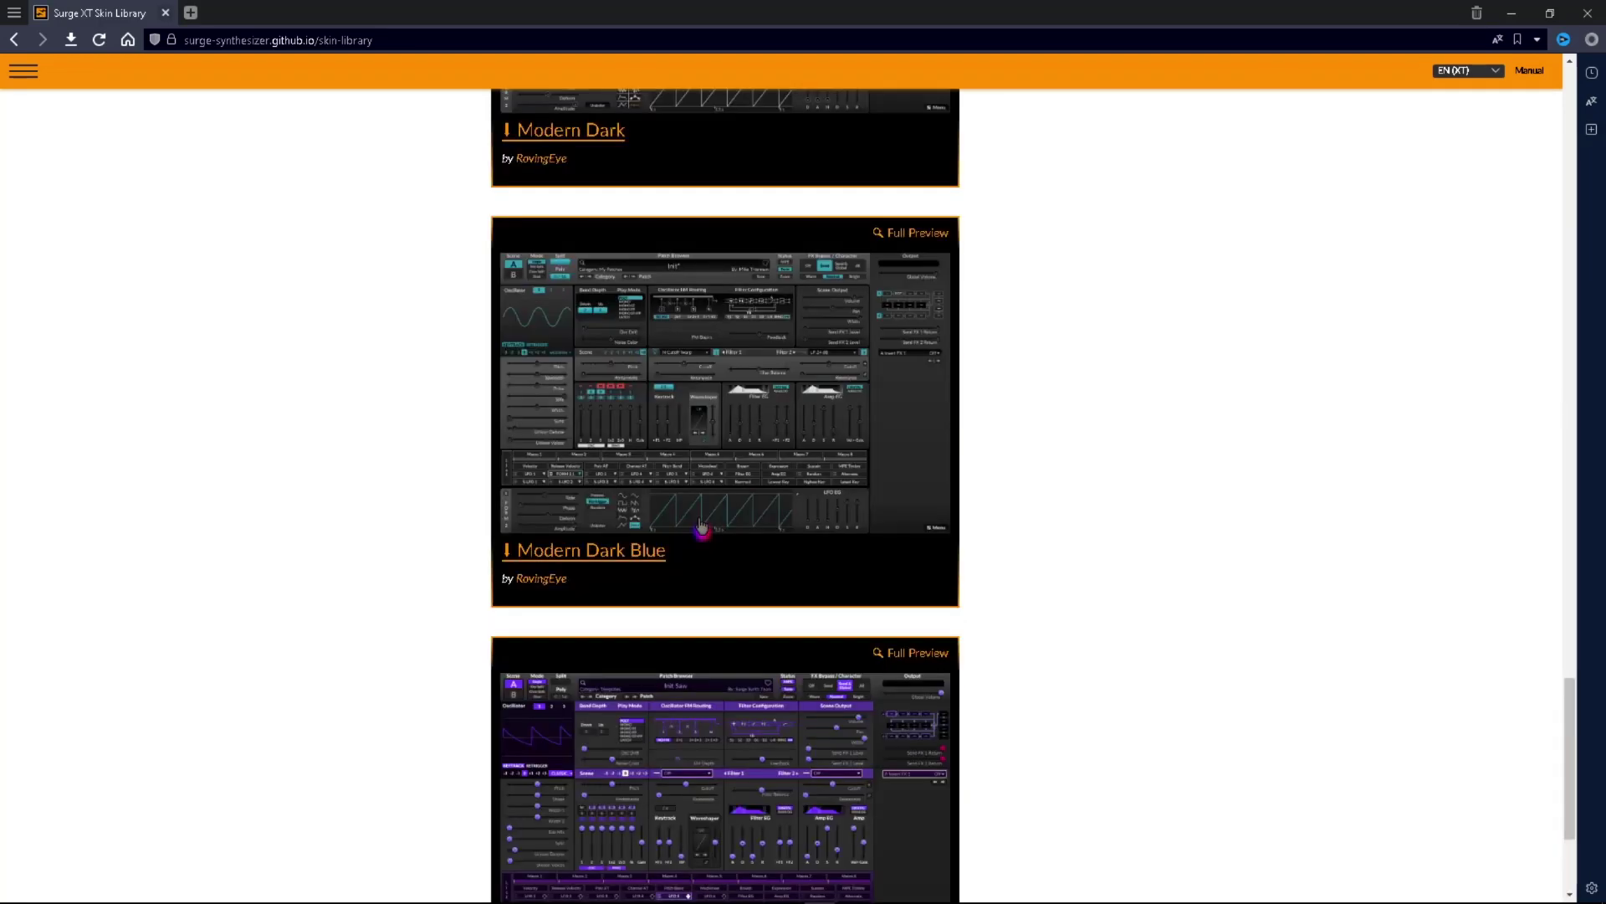
scroll(816, 533, up, 20)
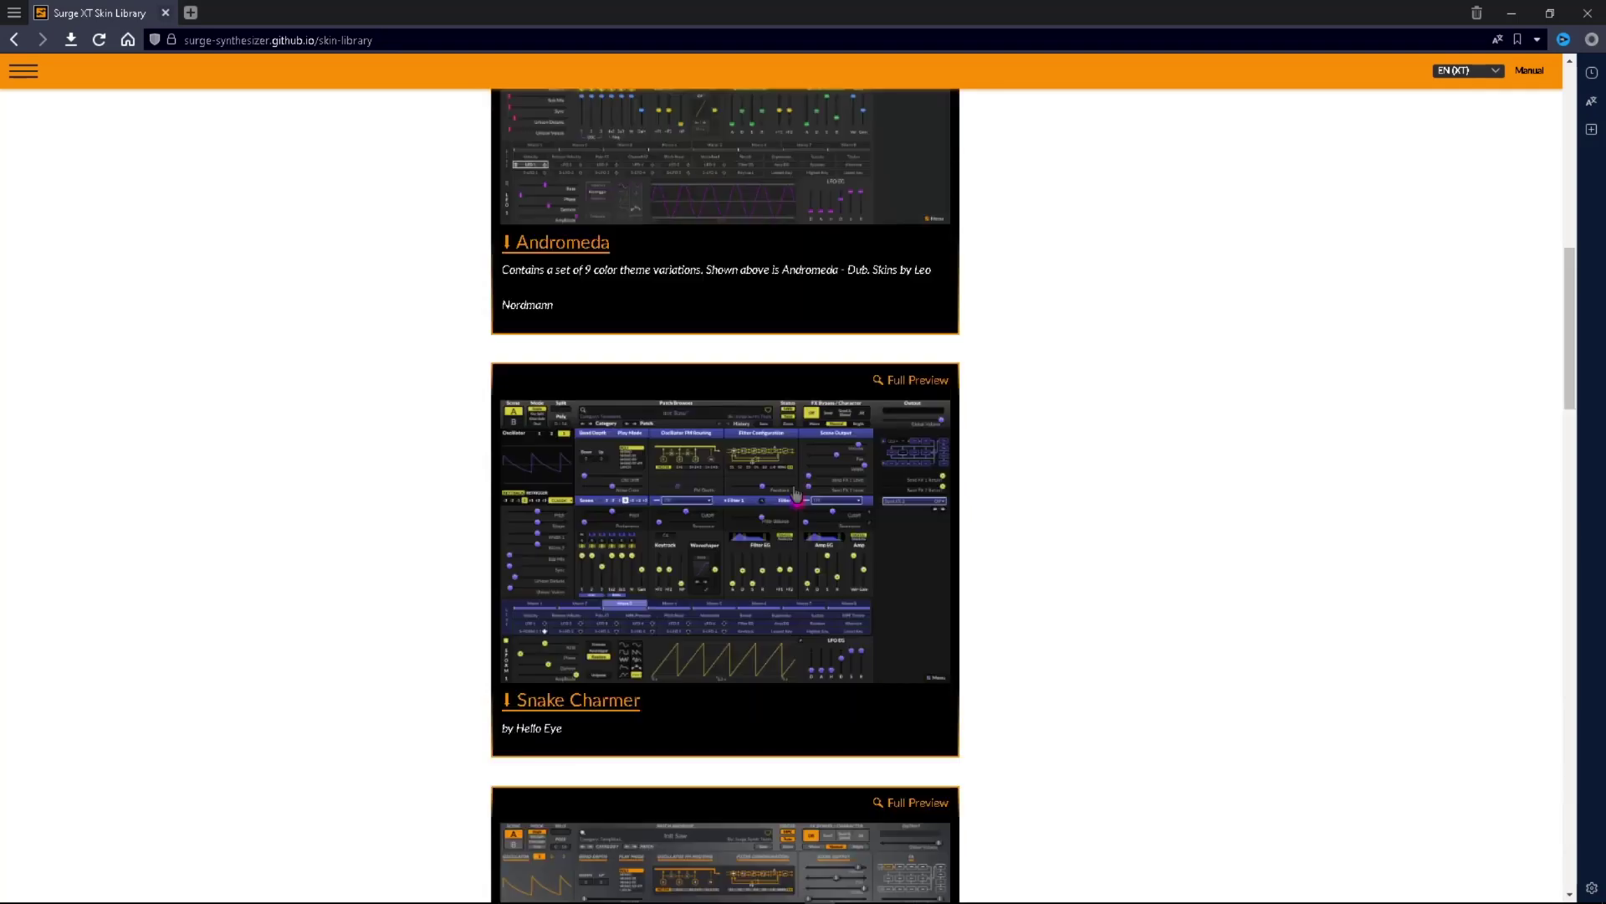
scroll(674, 510, down, 8)
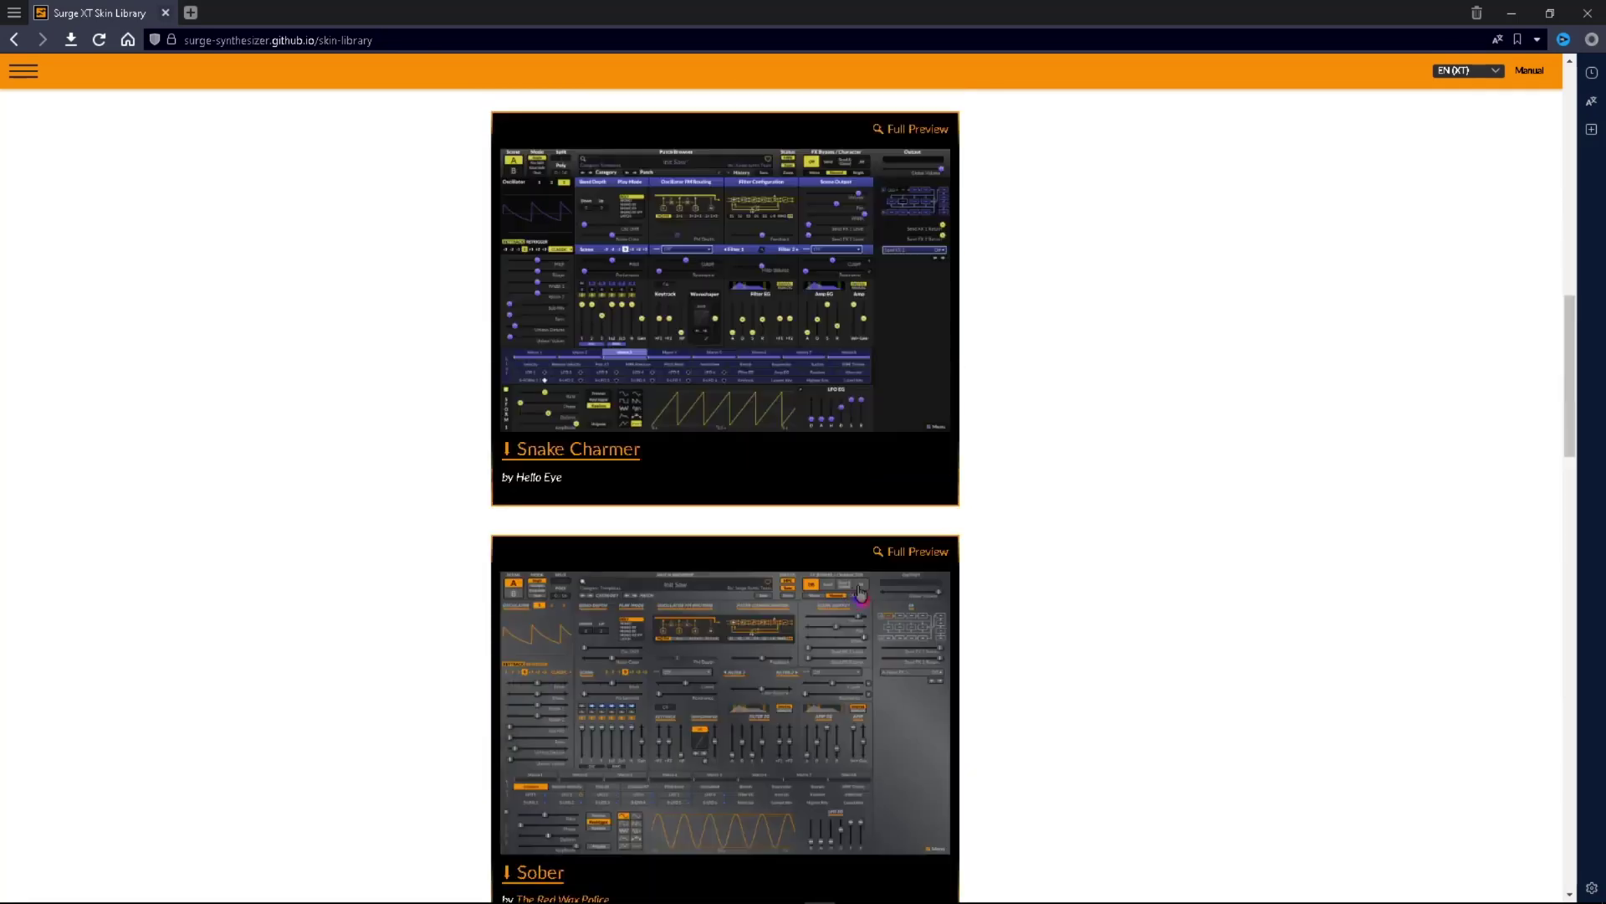
scroll(853, 595, up, 10)
scroll(929, 603, up, 5)
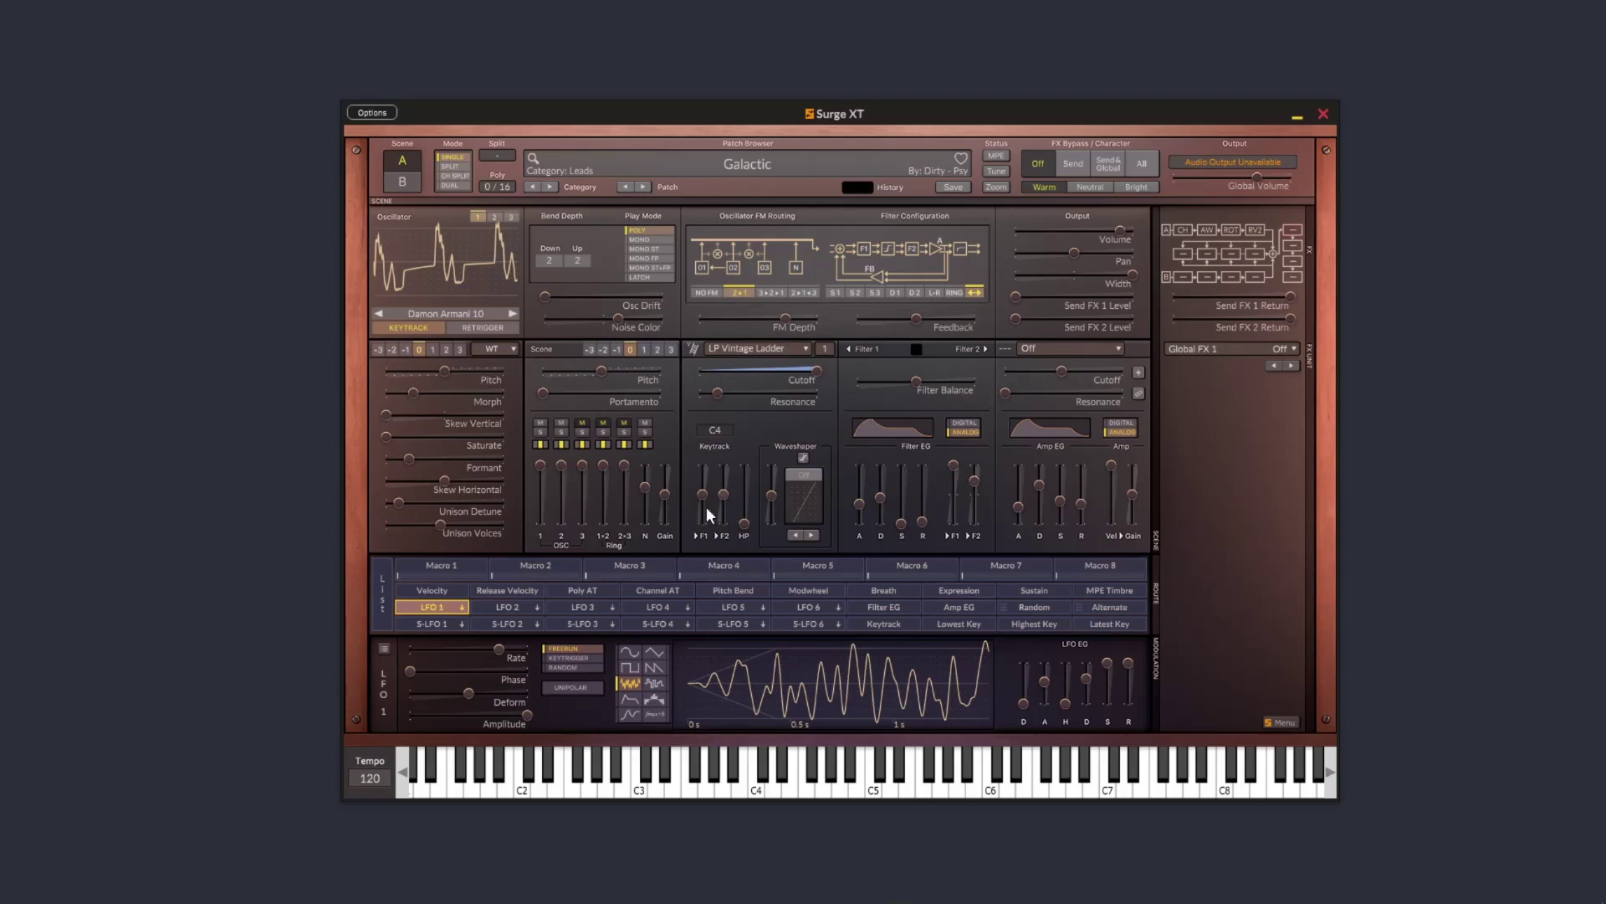
- Switch to the Surge XT synthesizer and apply the Surge Classic skin
mouse_move(695, 503)
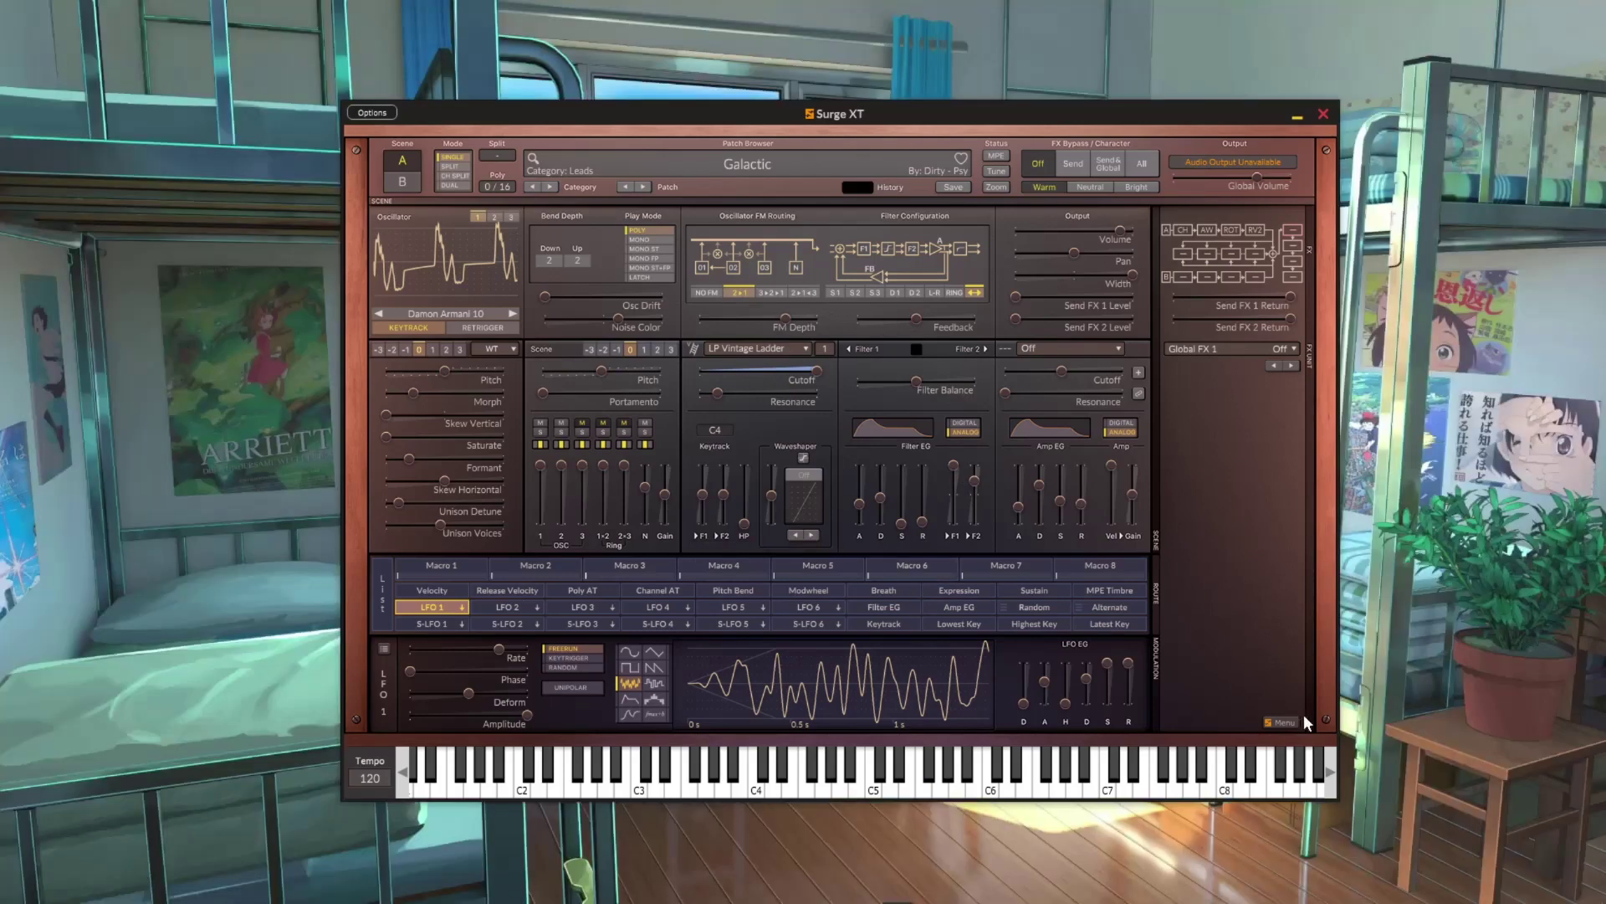
click(1278, 726)
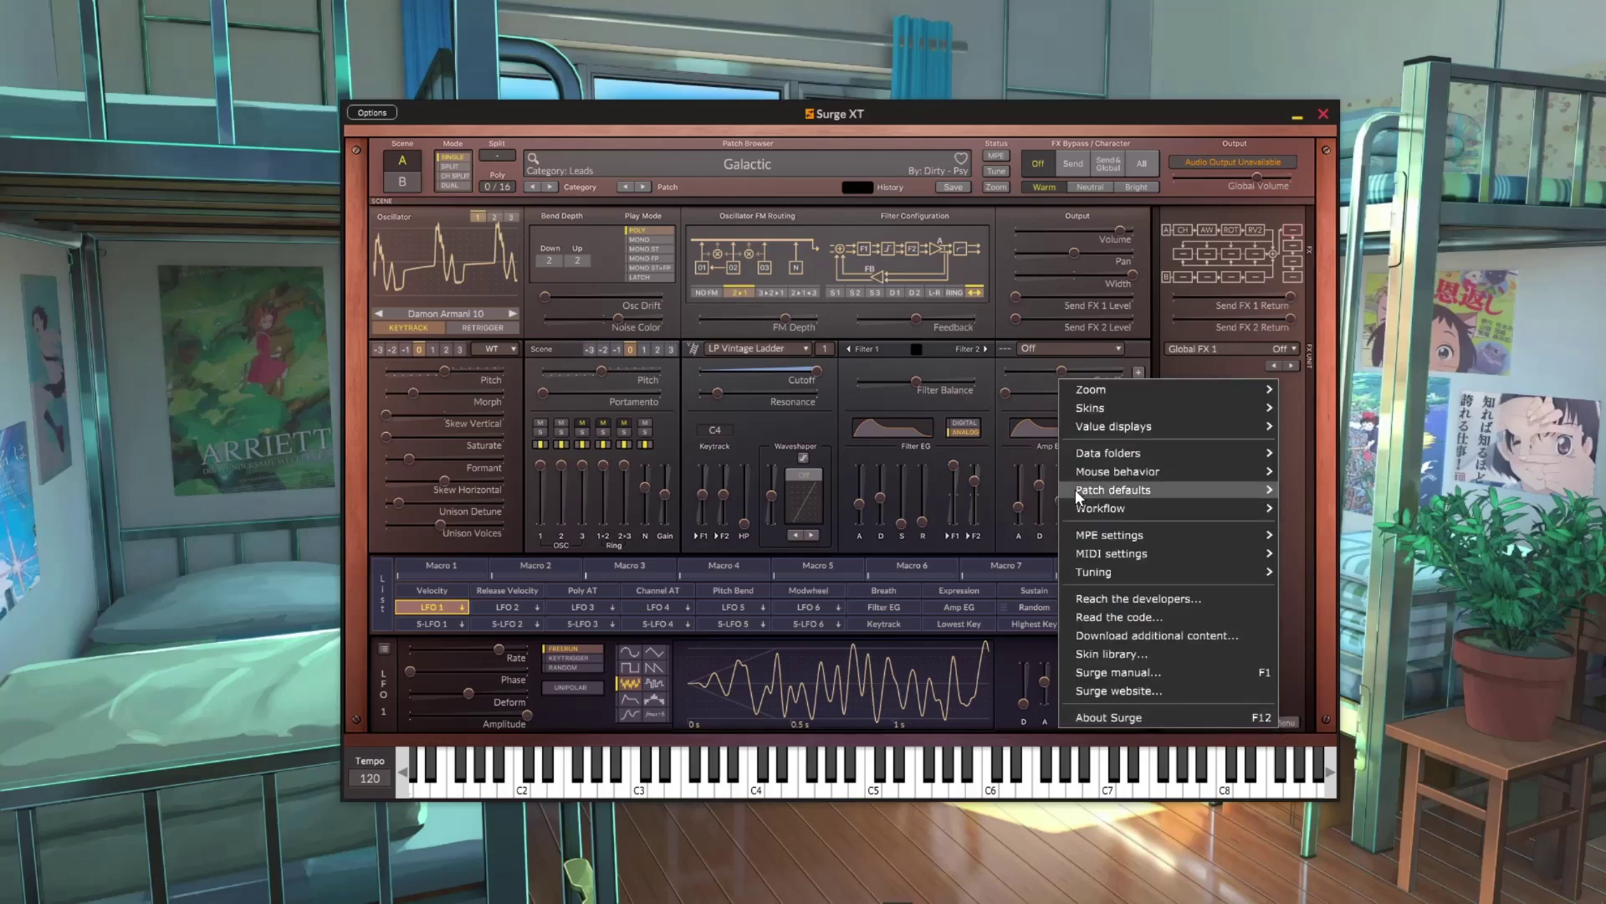
mouse_move(1096, 407)
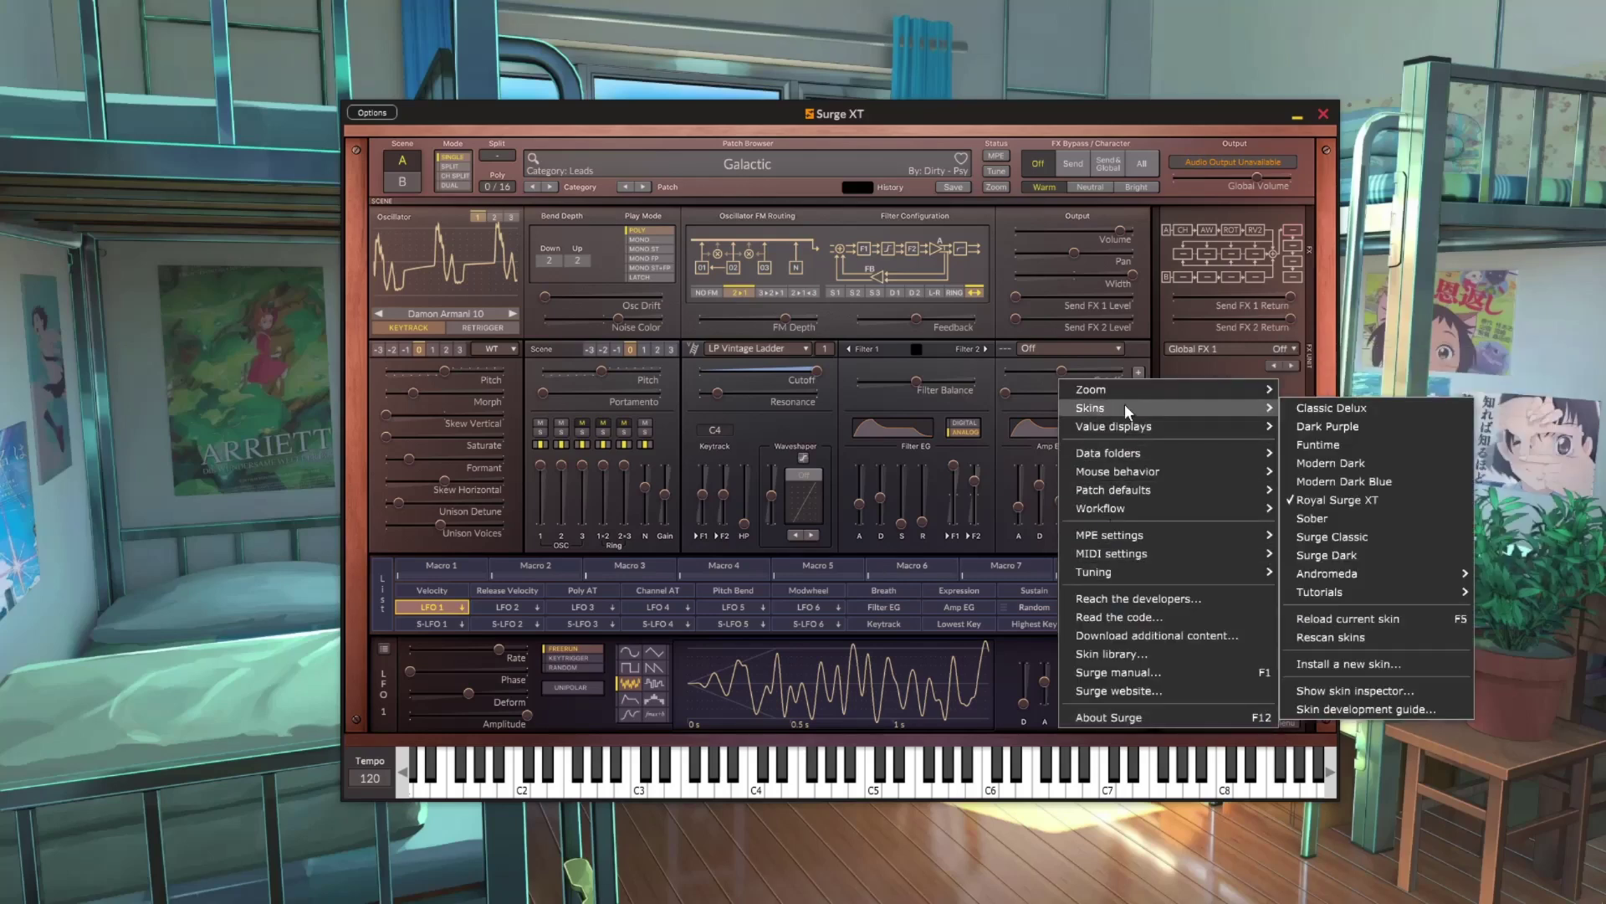
click(1332, 487)
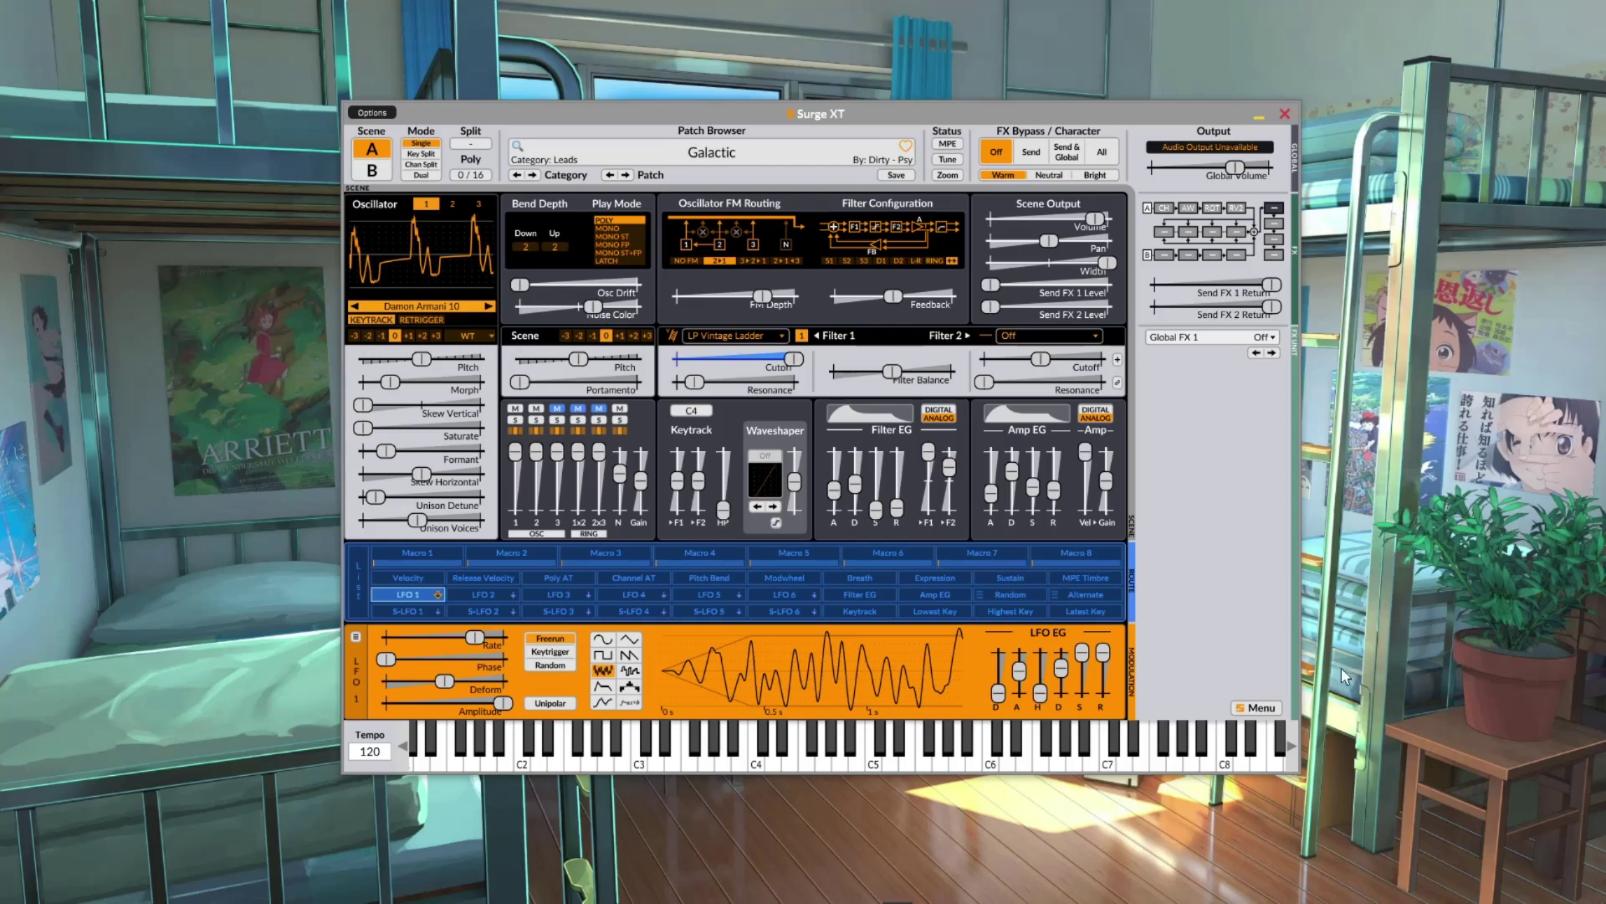
- Look at the Andromeda skin variations and switch the interface back to the Royal Surge XT skin
click(1262, 711)
mouse_move(1098, 387)
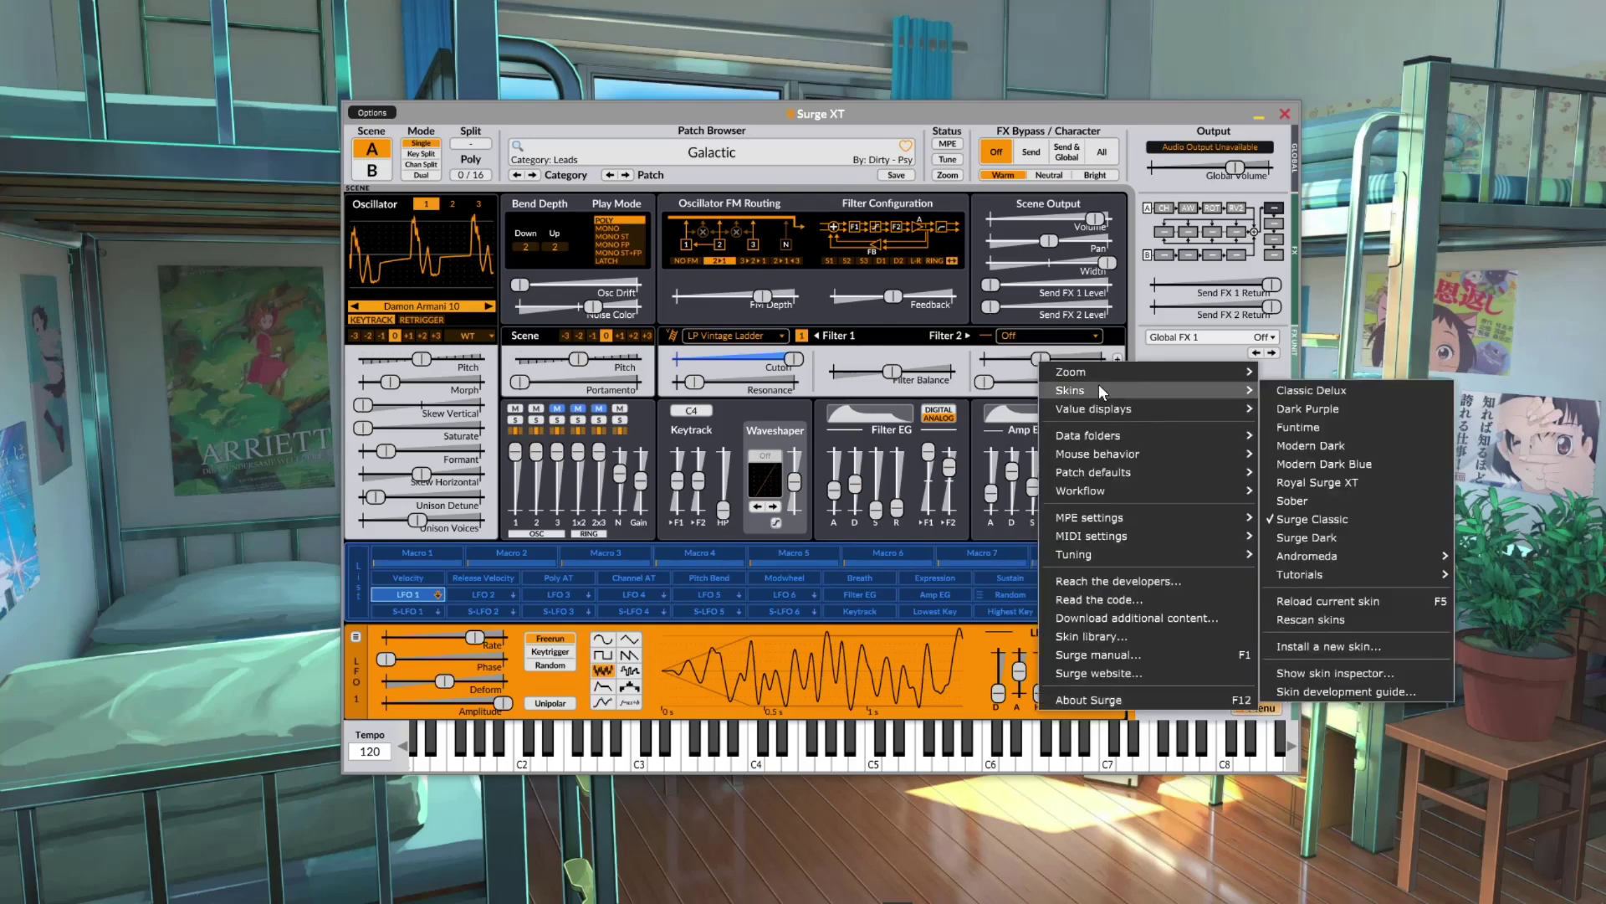
mouse_move(1297, 554)
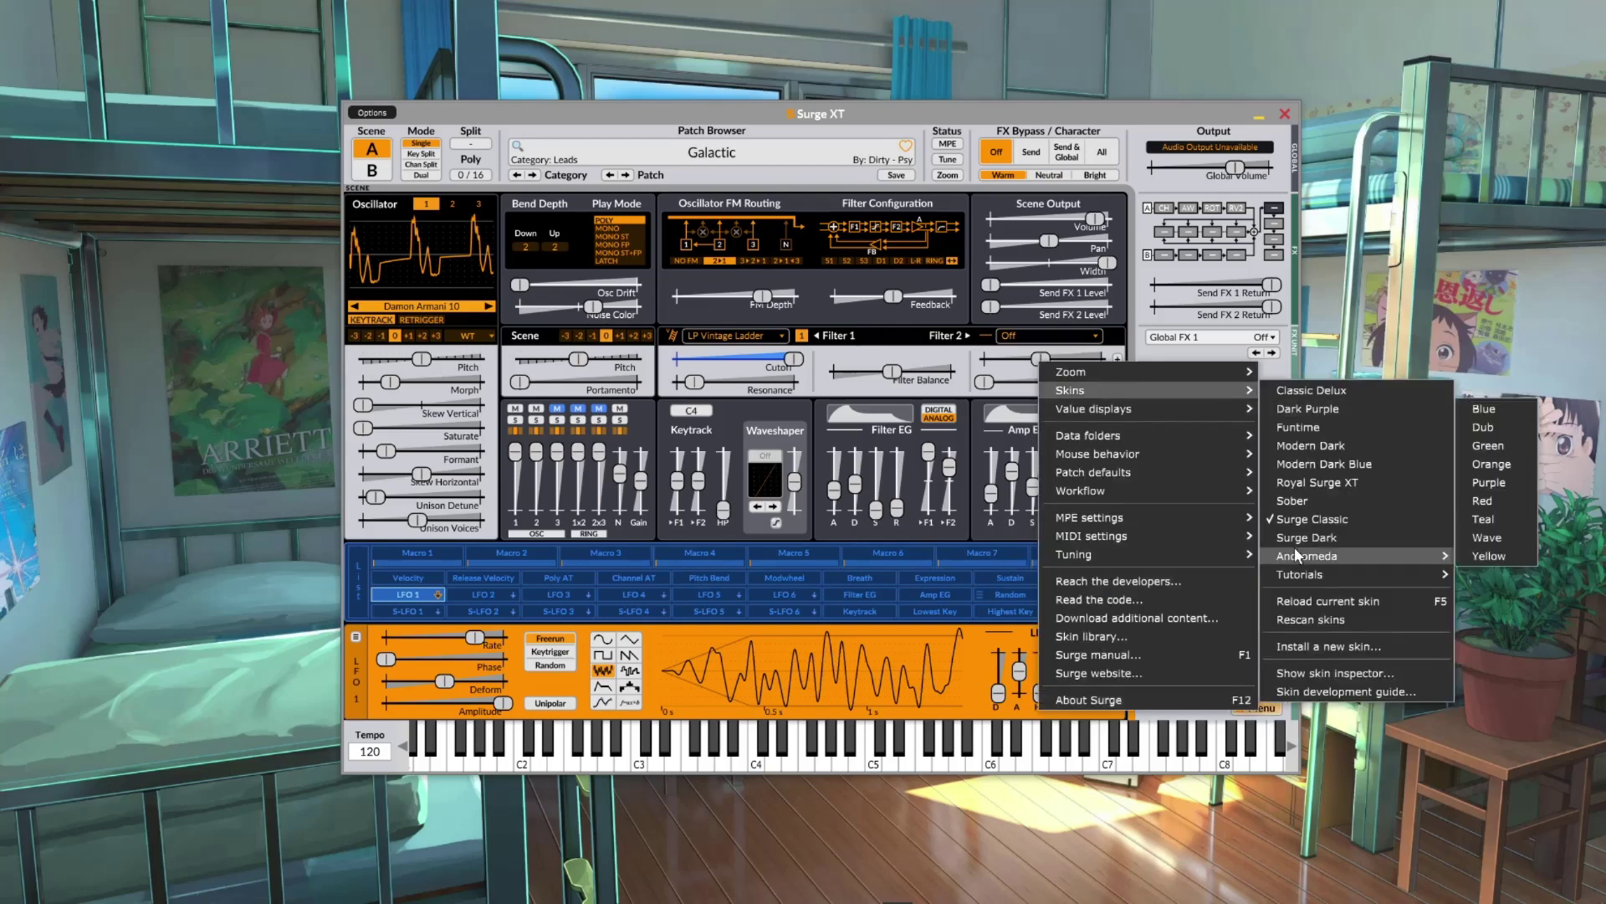
click(1485, 425)
- Hide the virtual keyboard below the synthesizer and show it again through the workflow options
mouse_move(1092, 483)
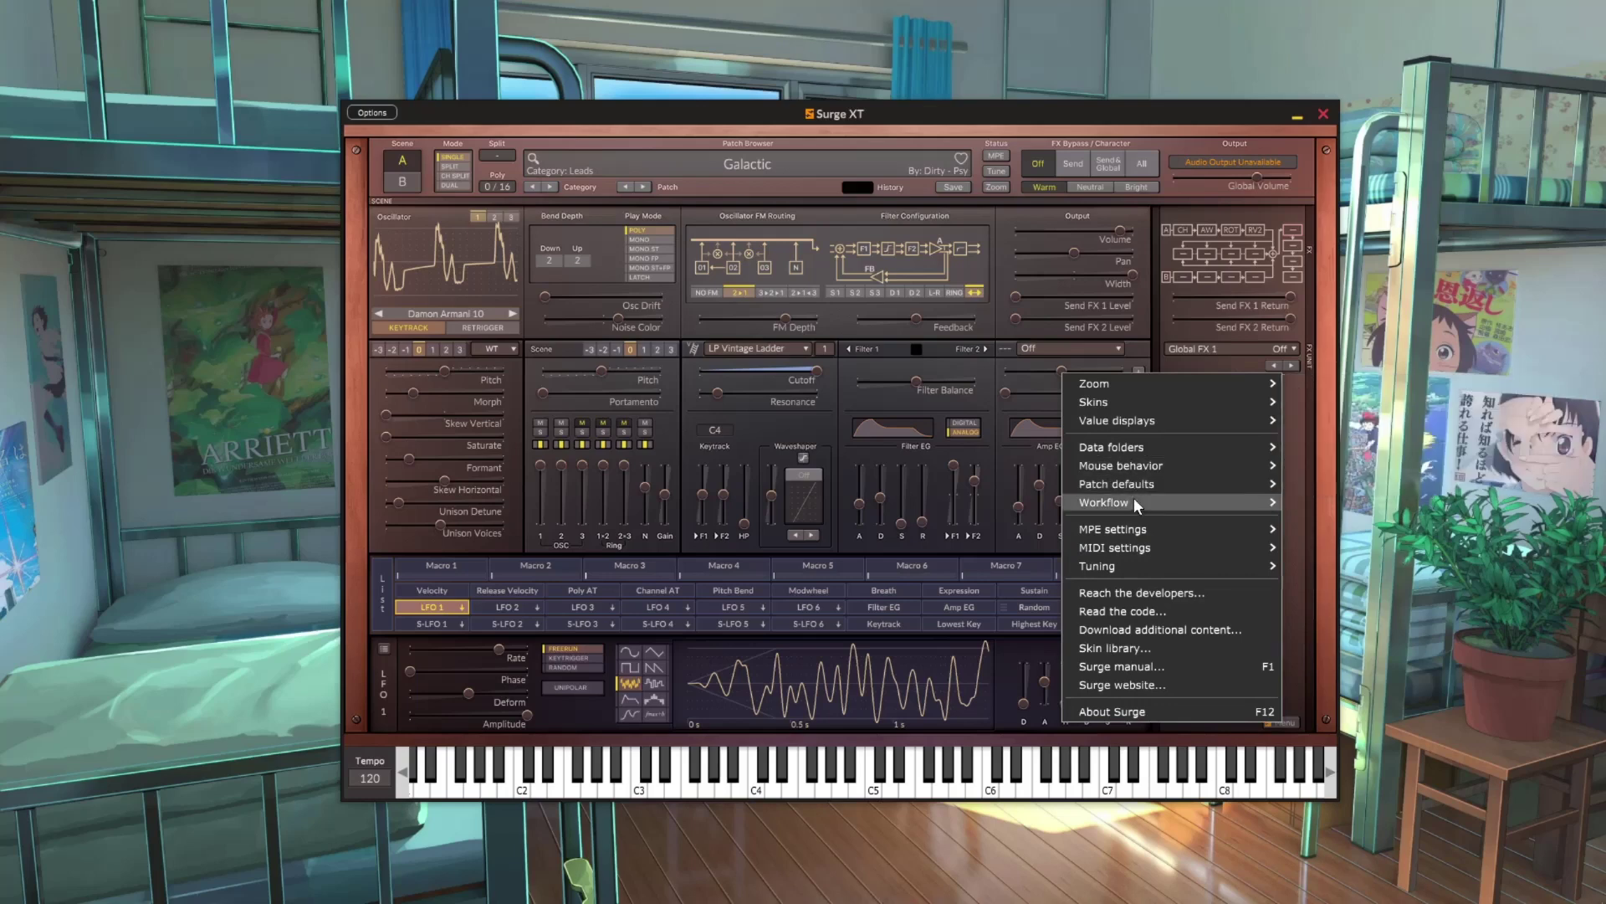
mouse_move(1138, 501)
click(736, 502)
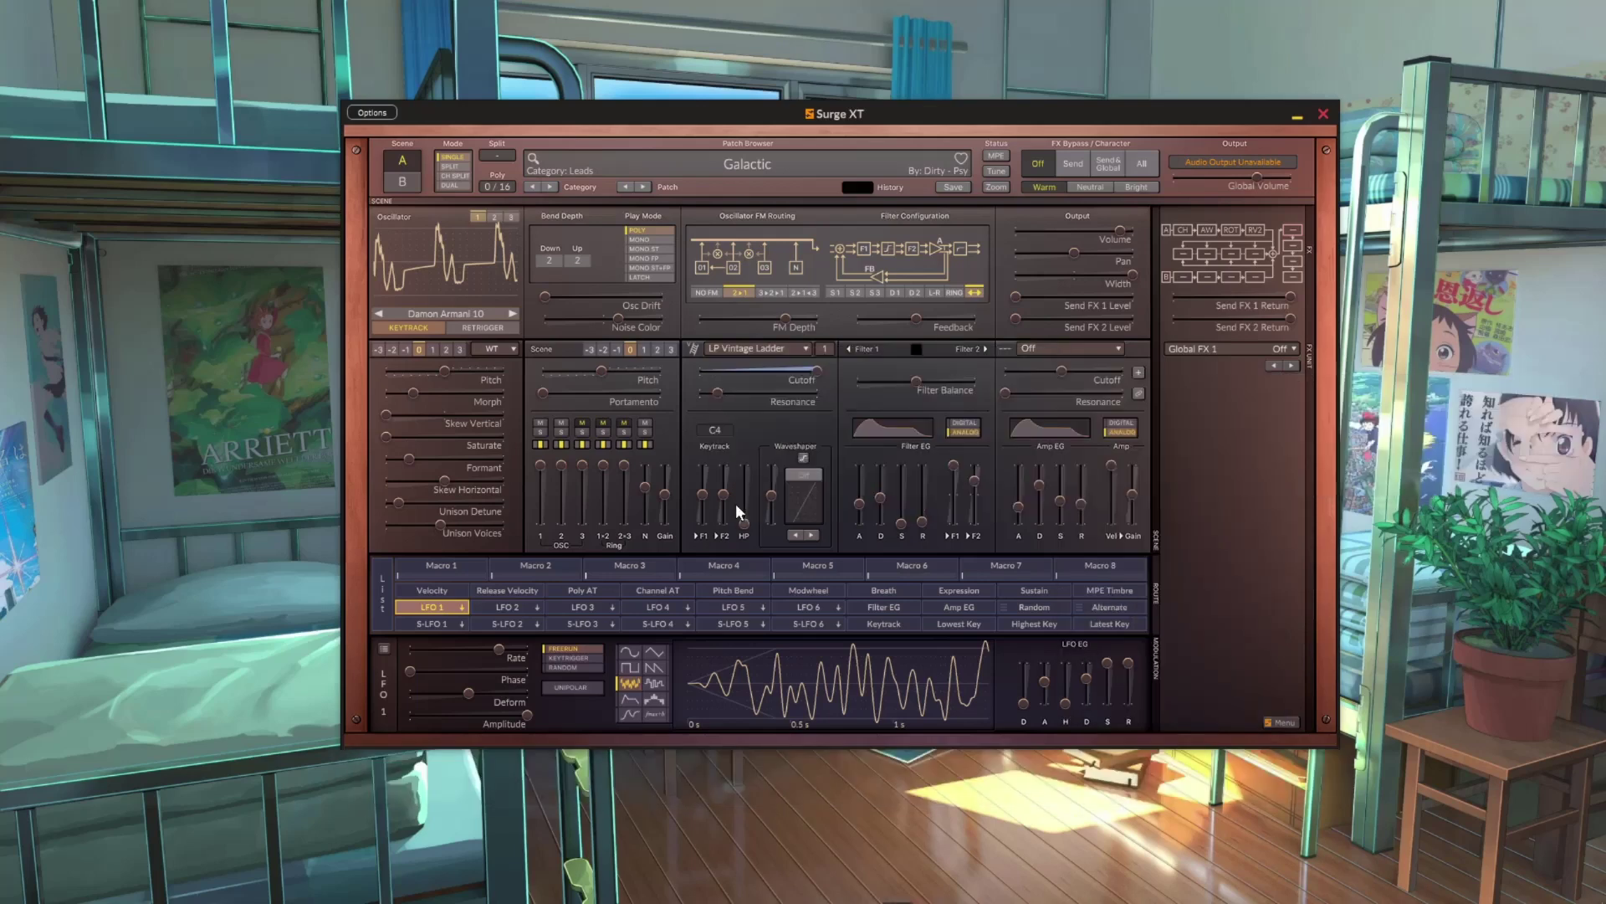
right_click(1202, 560)
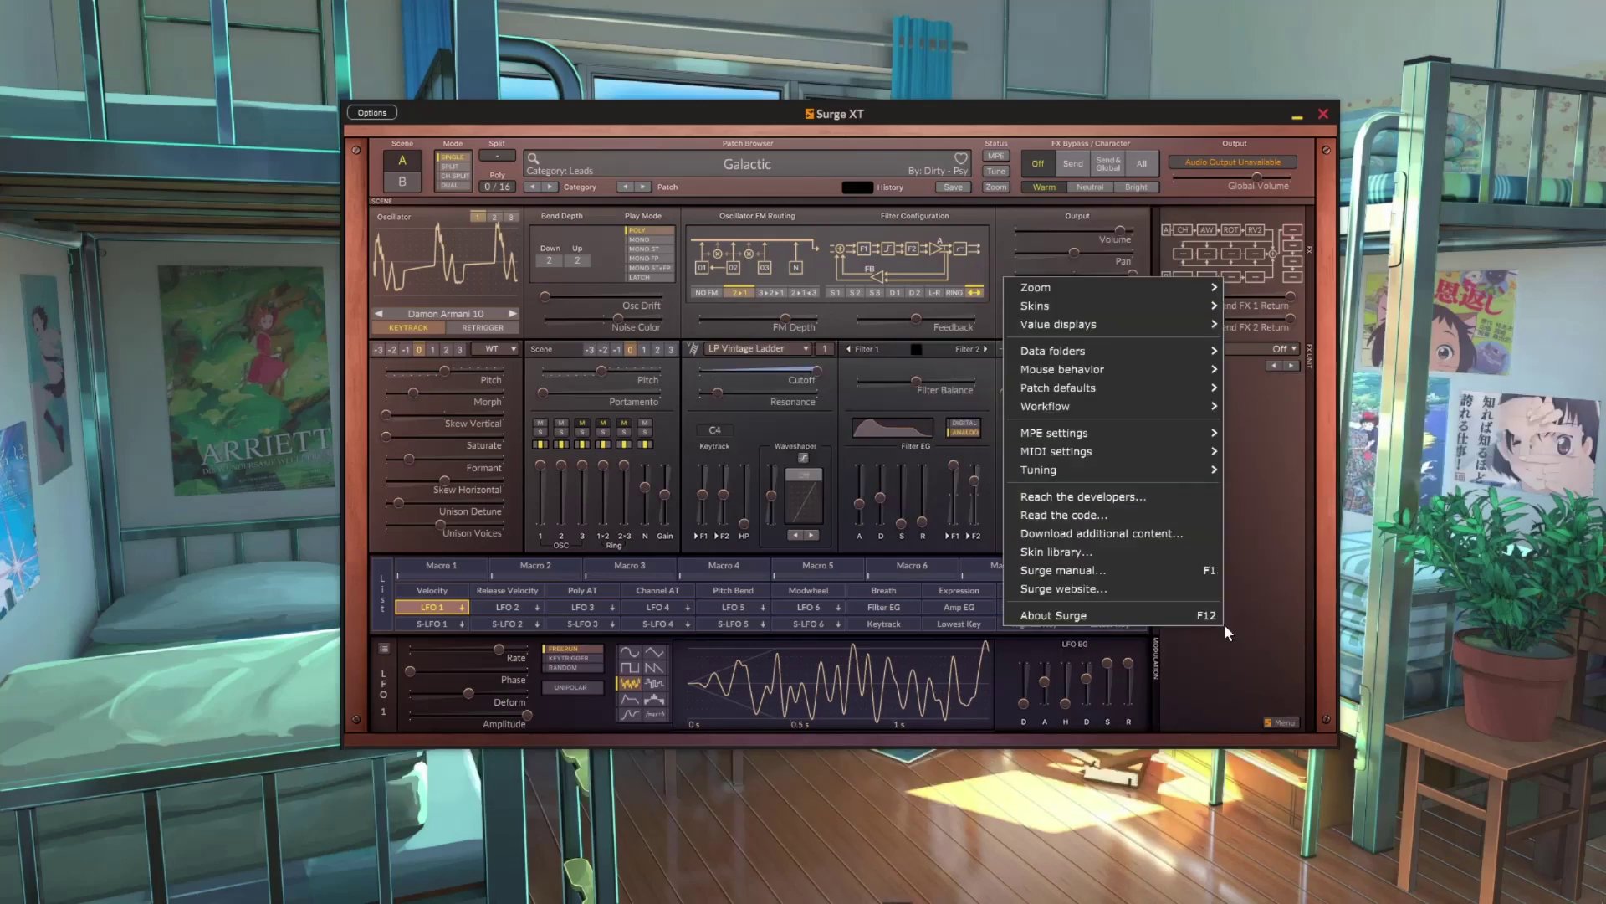
mouse_move(1079, 406)
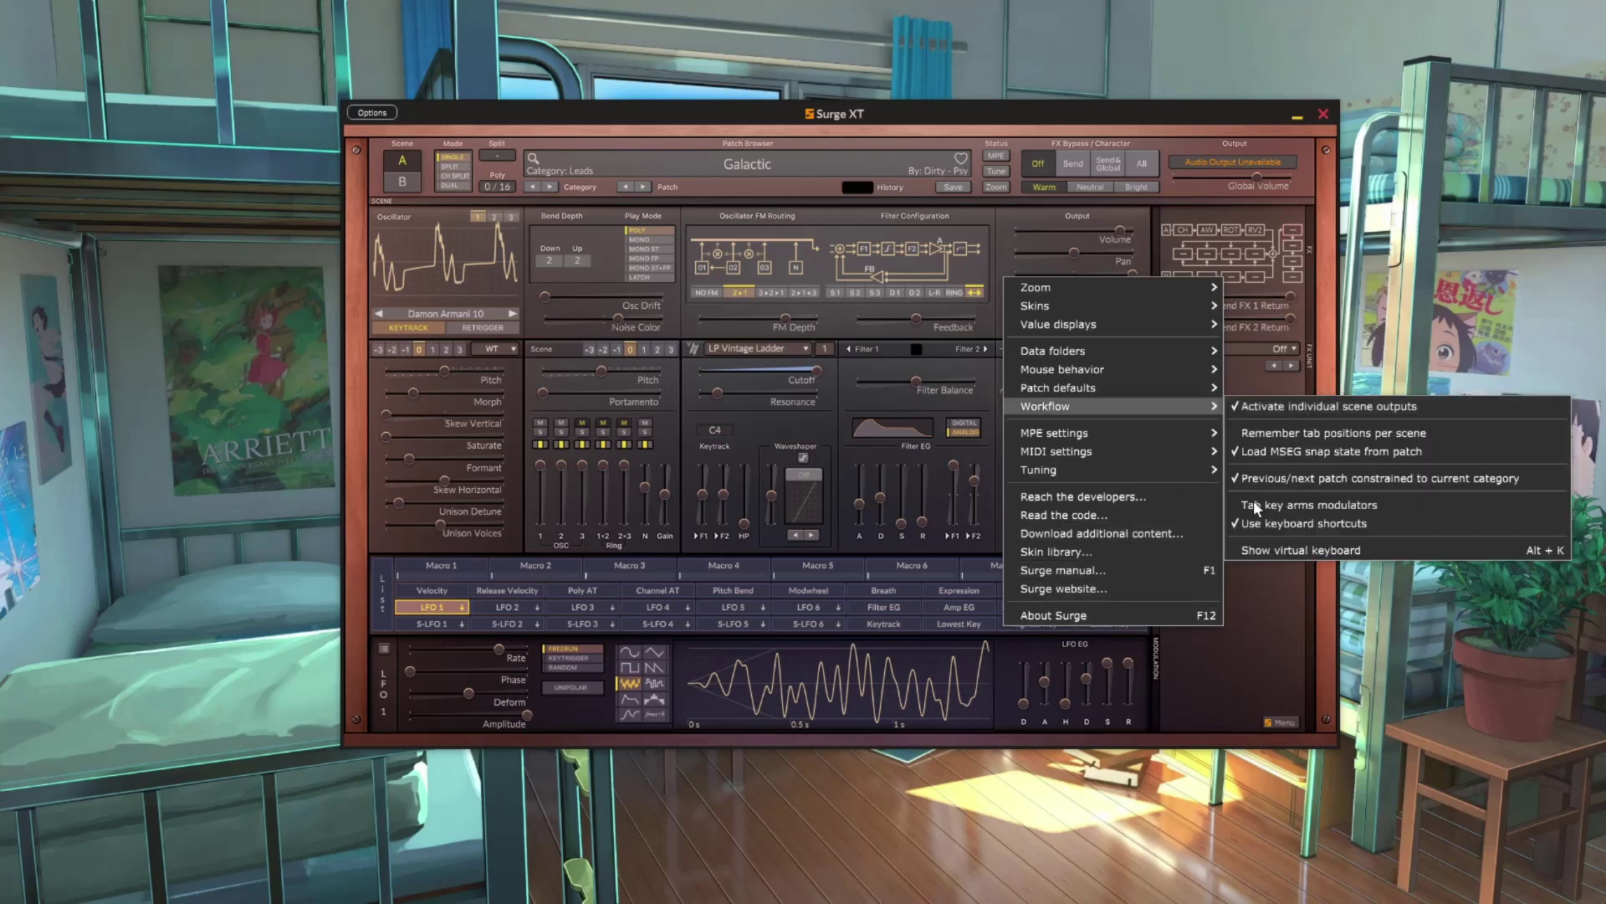
click(1255, 549)
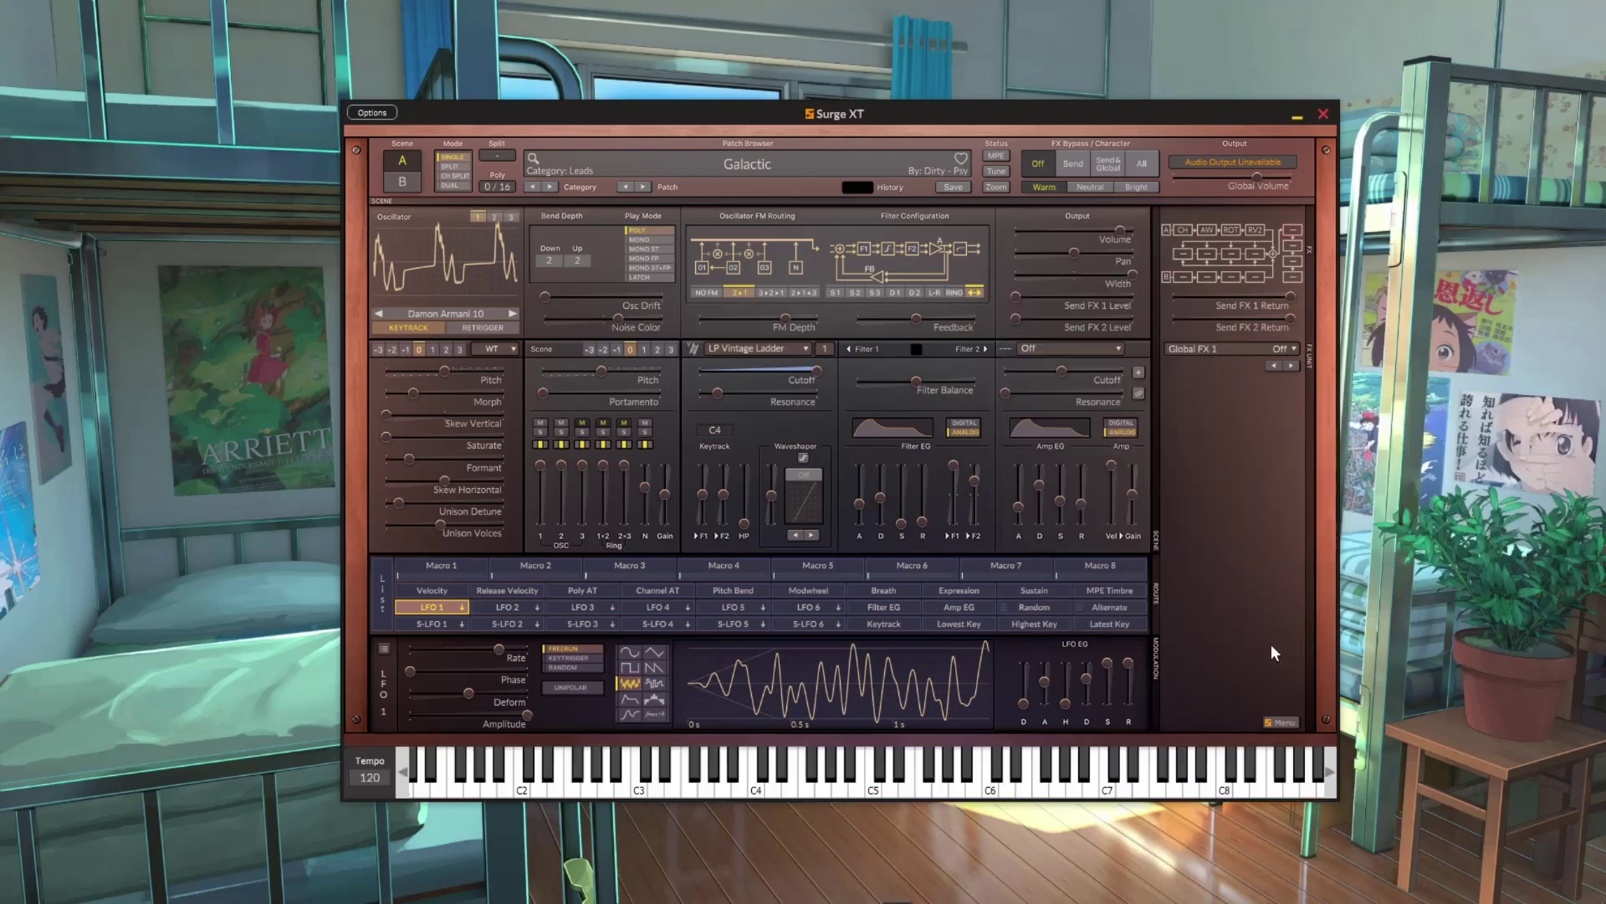
- Set the interface zoom to 100% and return it to 125%
right_click(1277, 586)
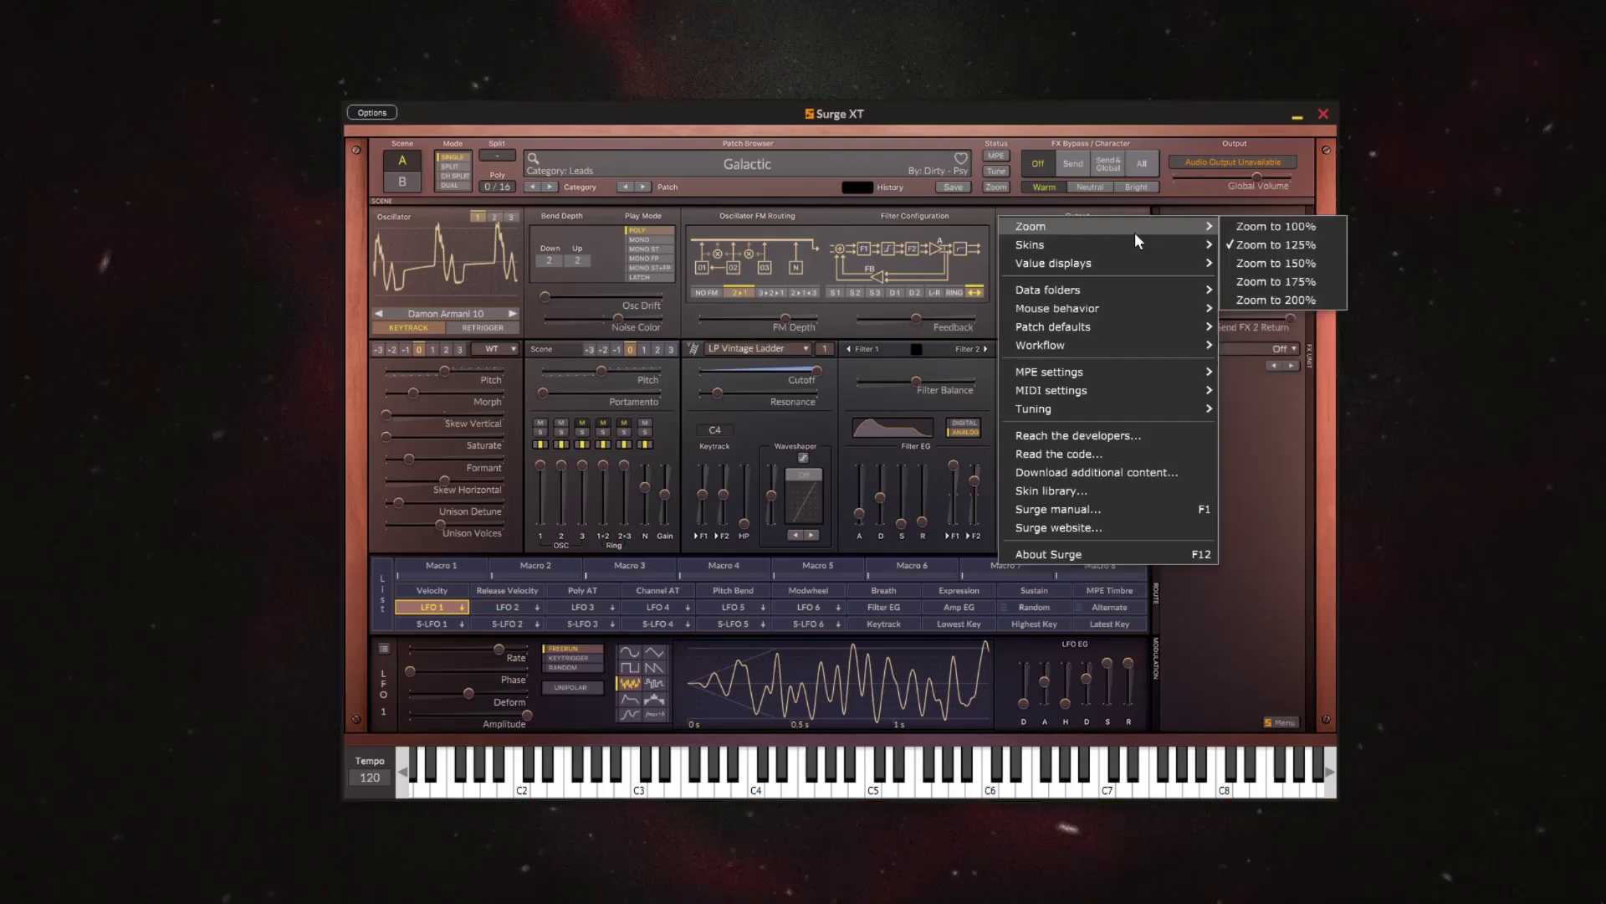
click(1249, 228)
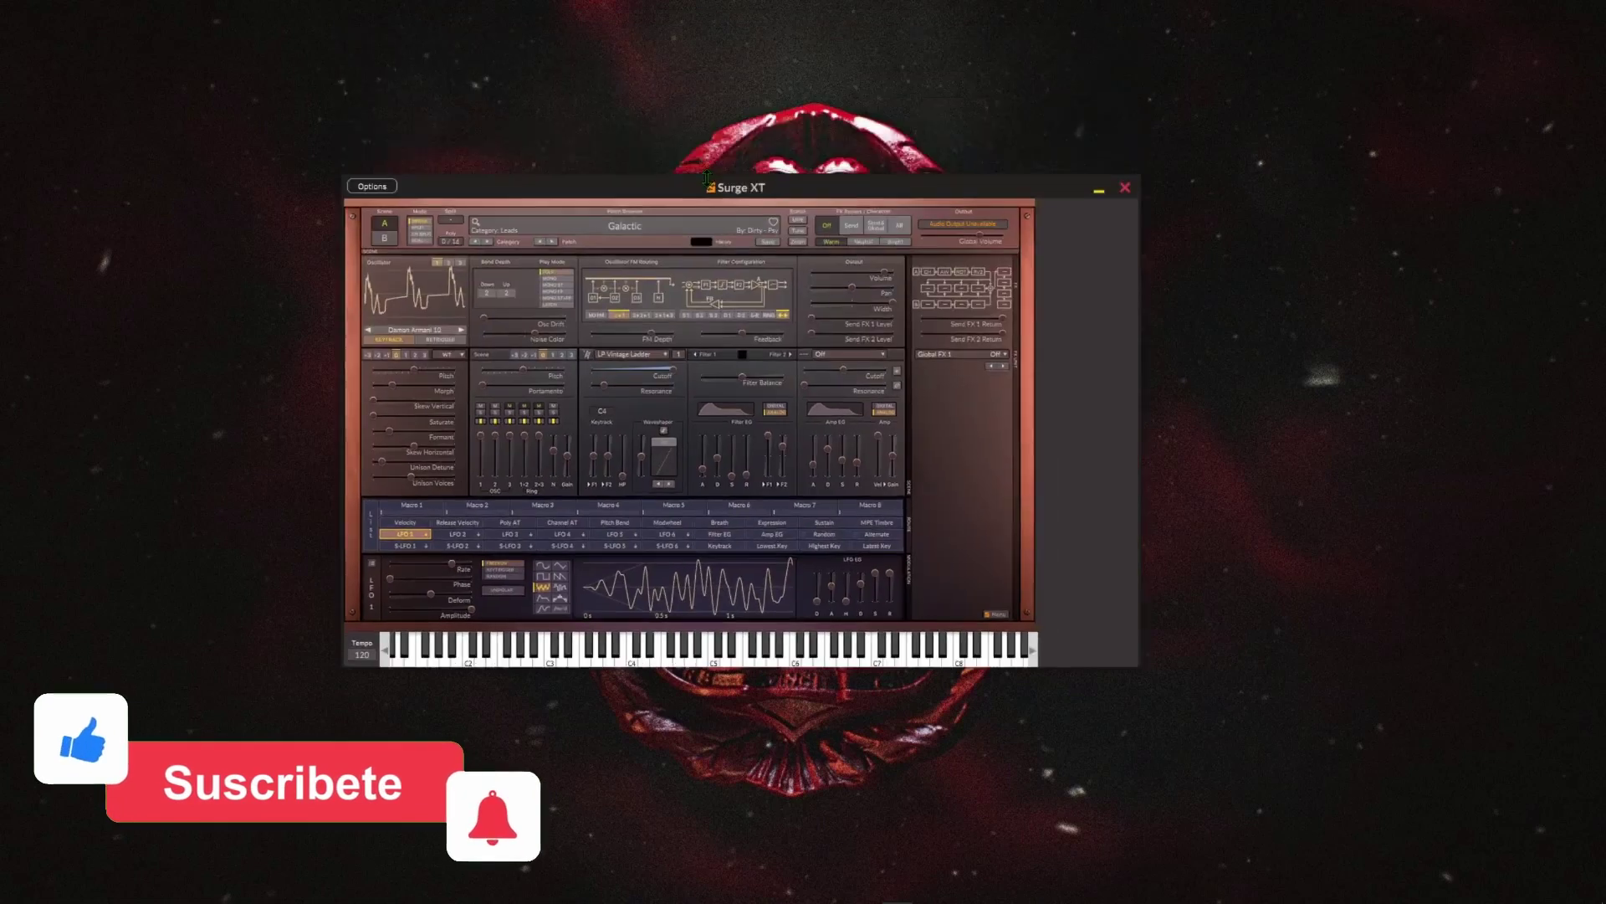
right_click(1052, 394)
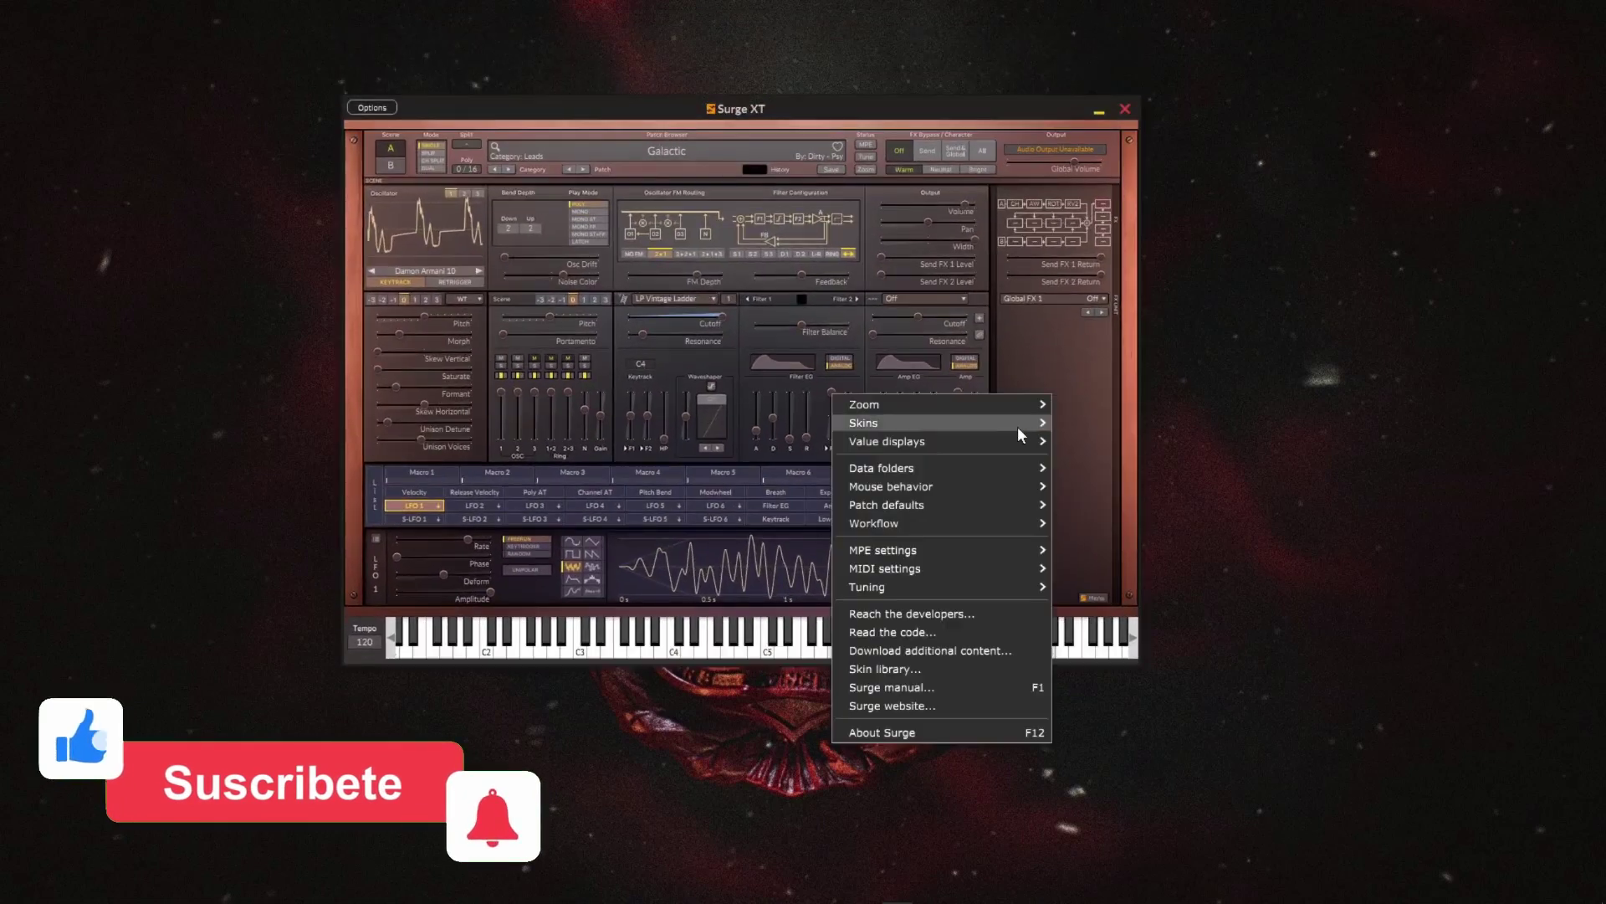
mouse_move(1032, 400)
click(1098, 424)
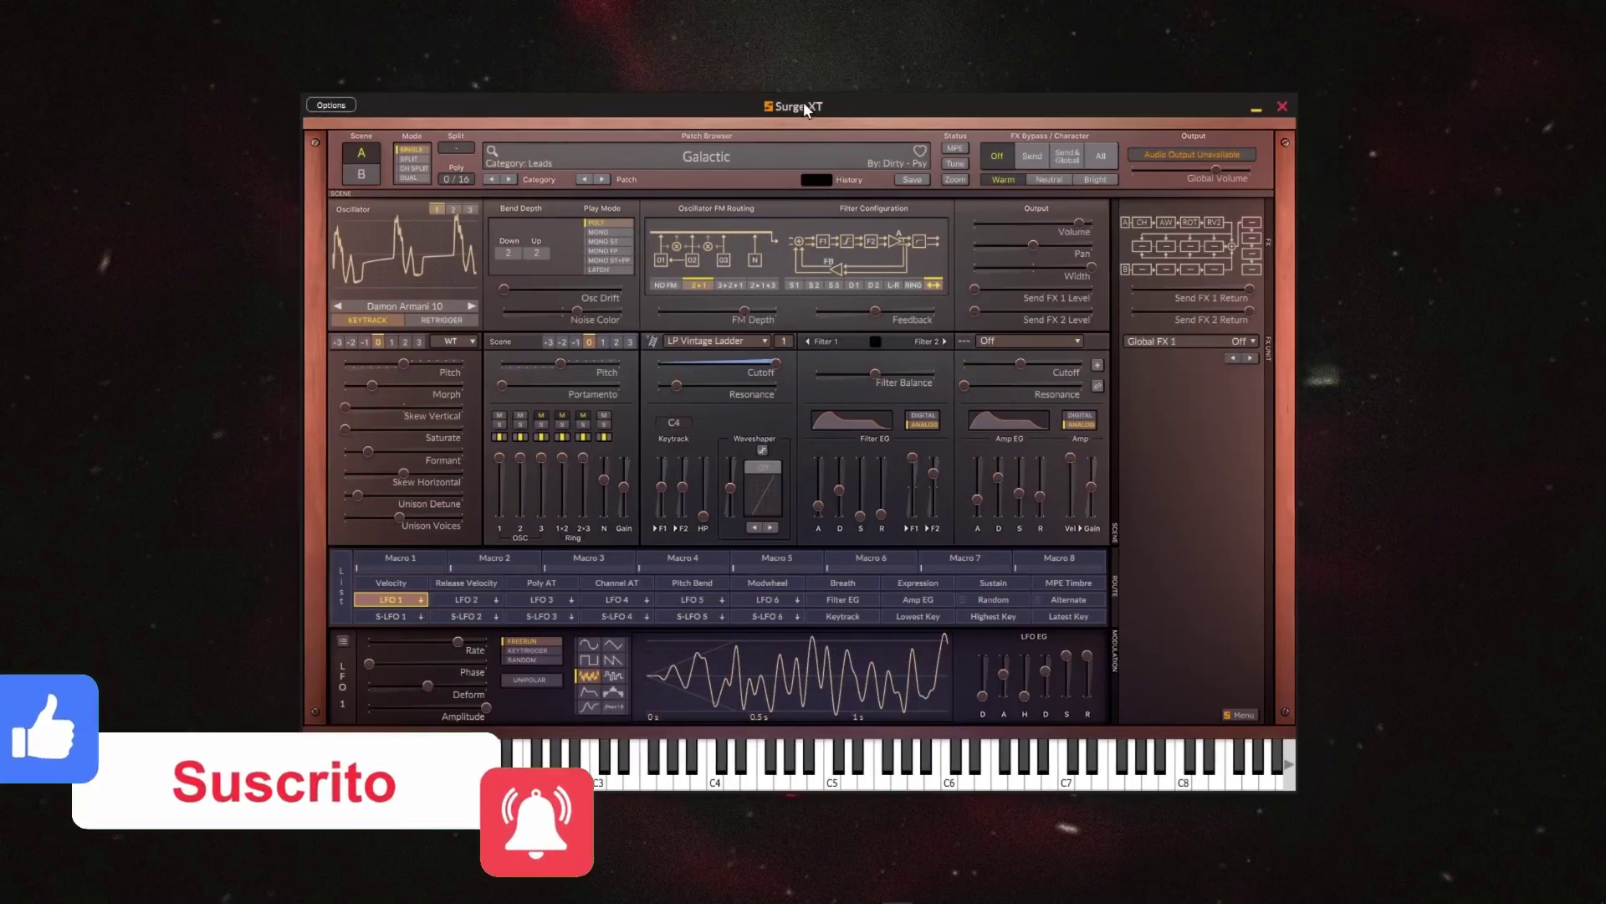
- Browse the factory patch categories in the patch browser, including FX, Plucks and Basses
click(681, 157)
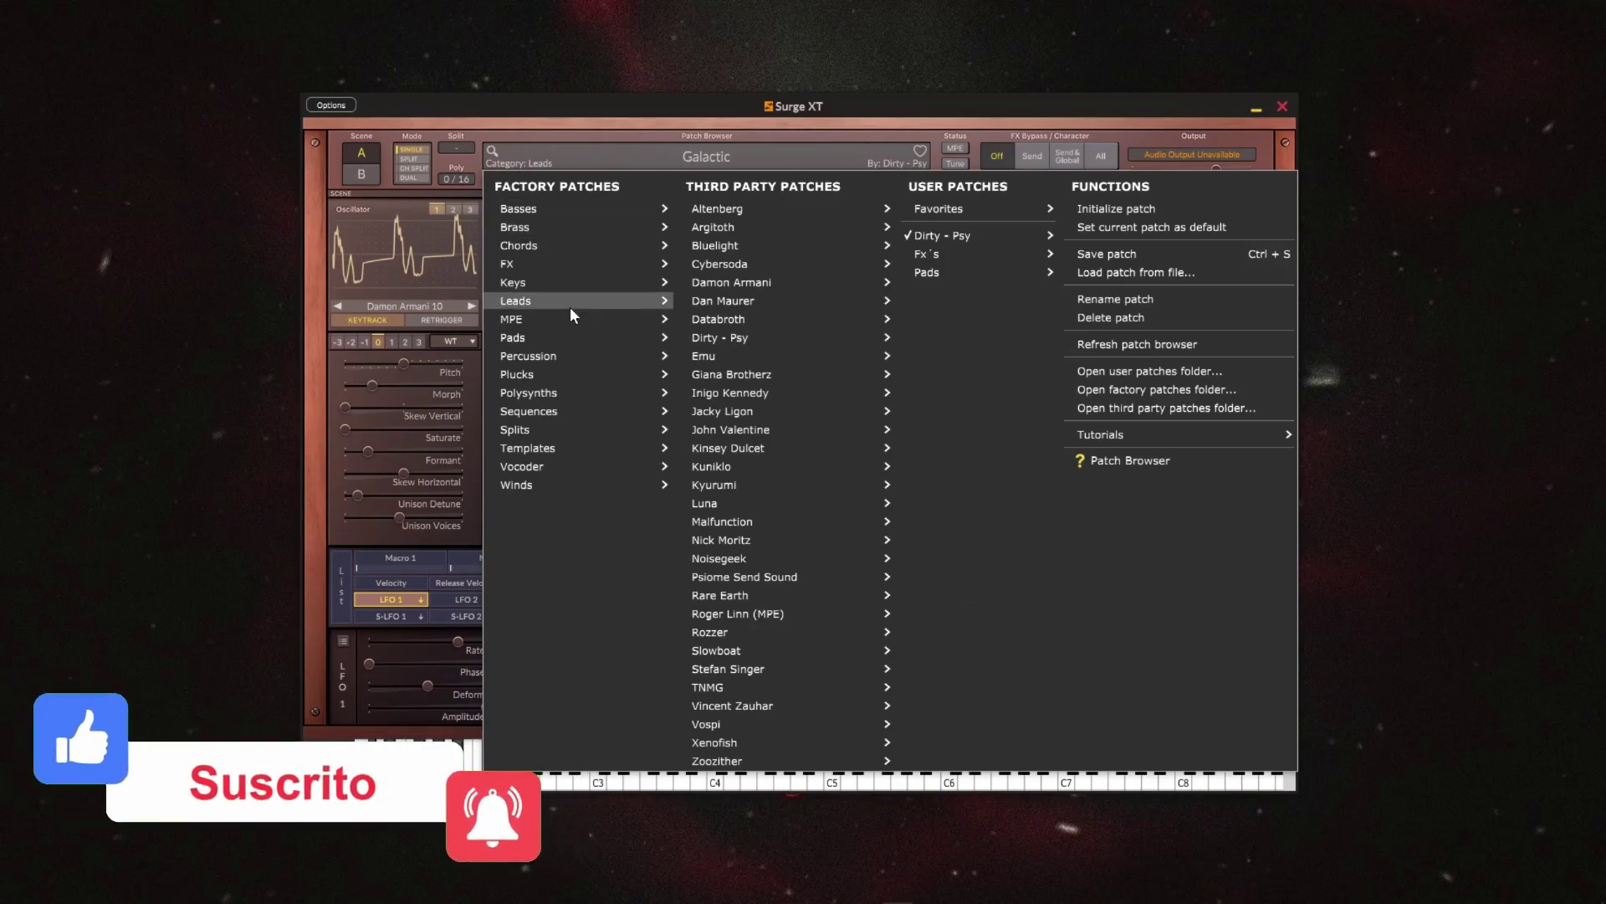
mouse_move(570, 303)
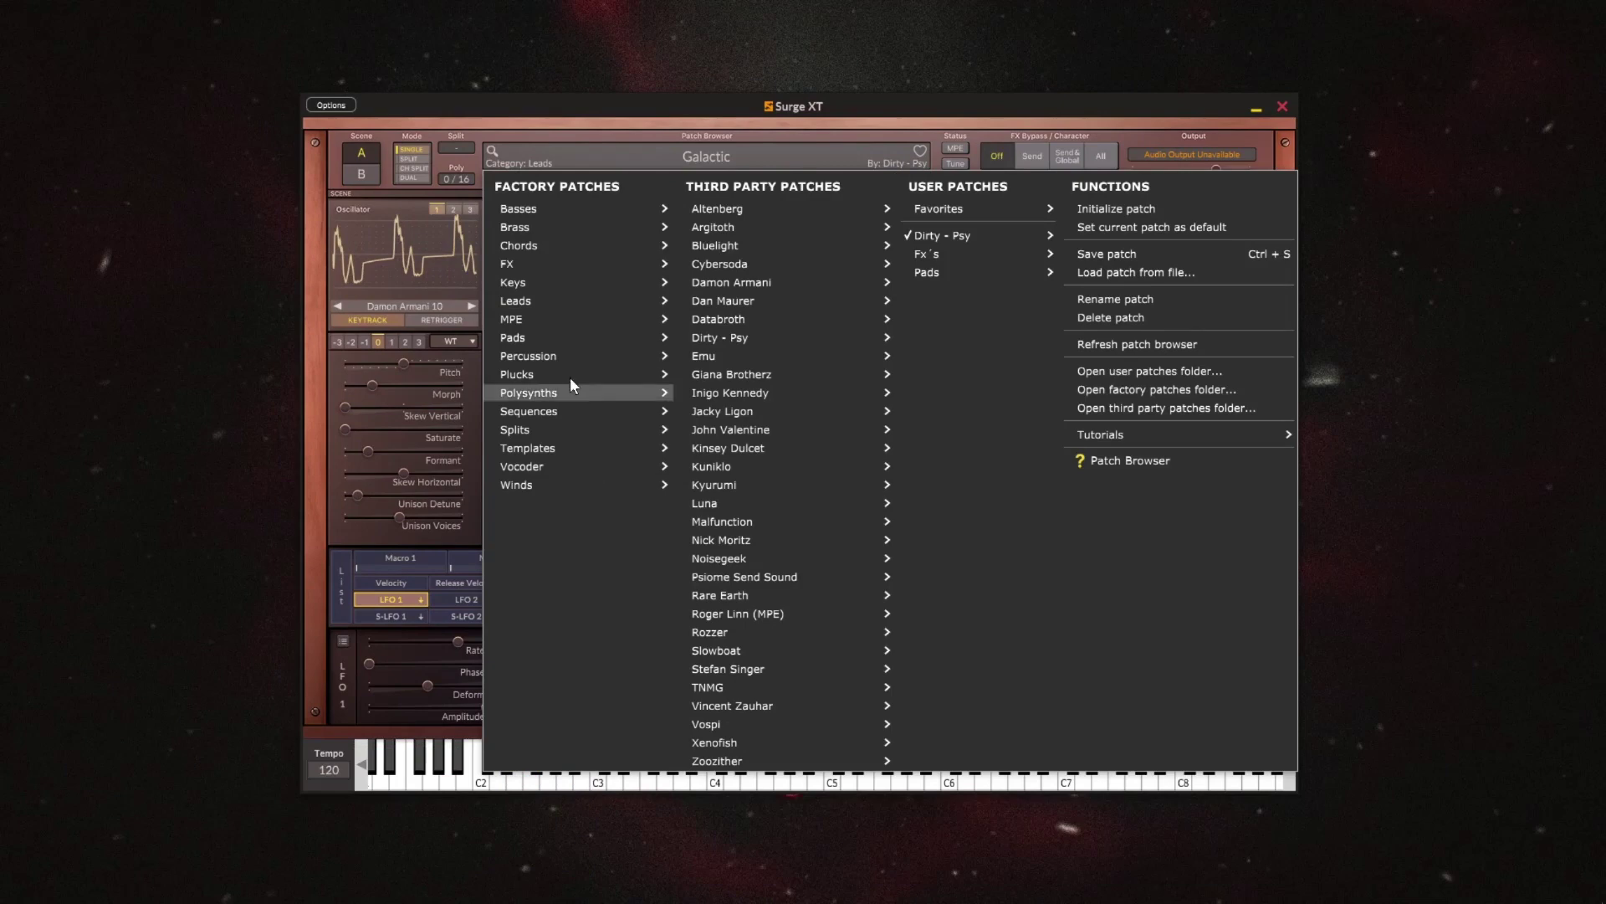
mouse_move(553, 268)
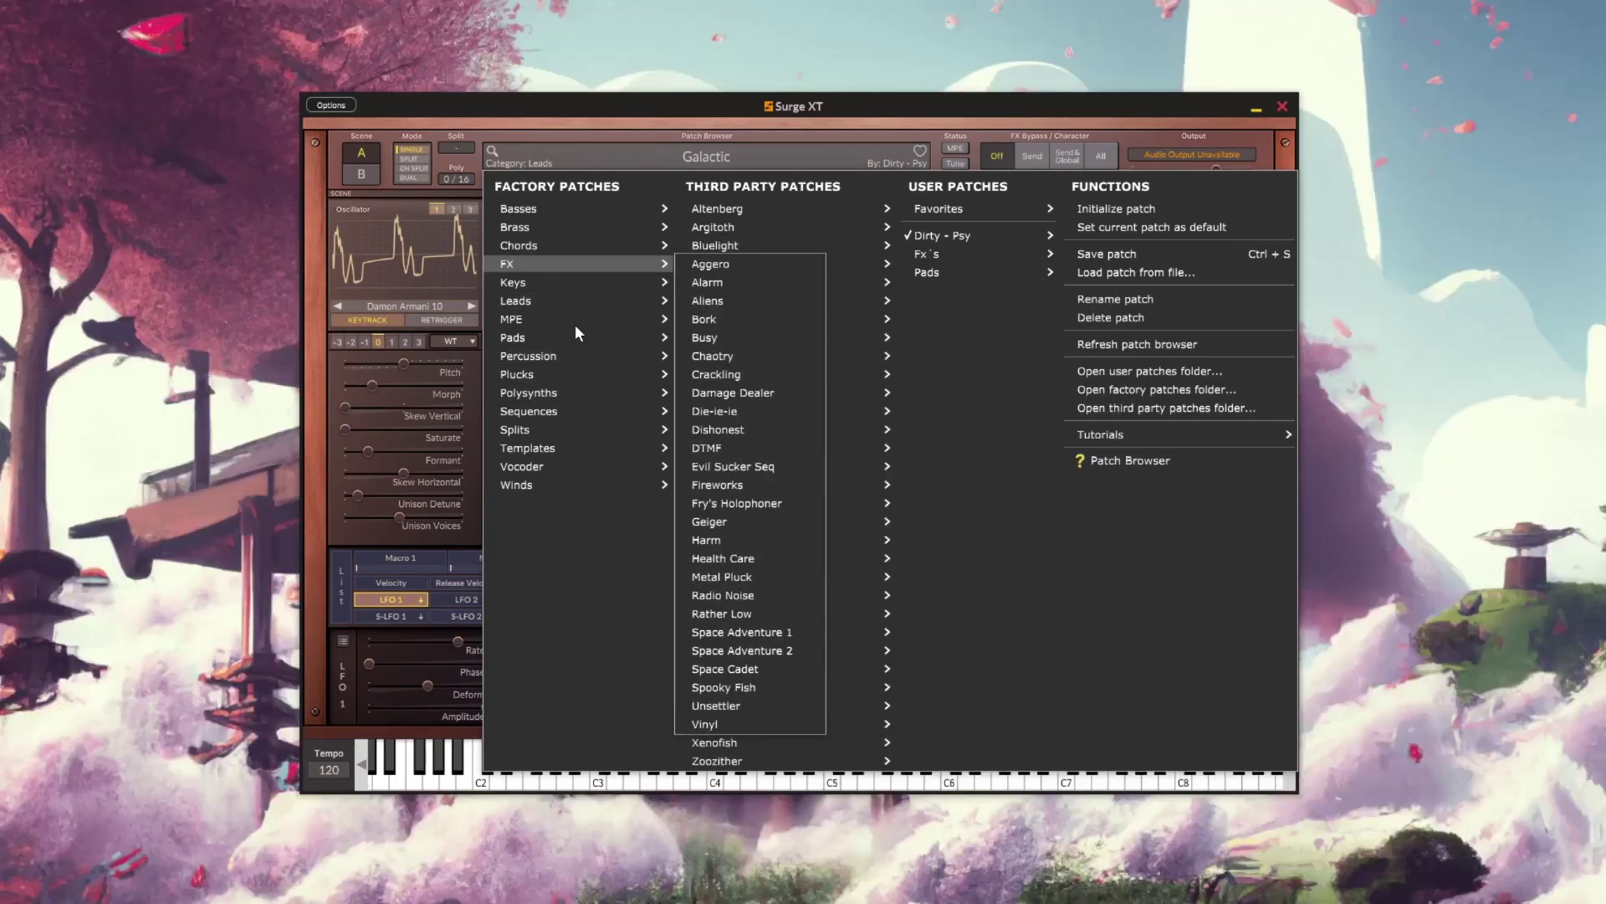
mouse_move(541, 372)
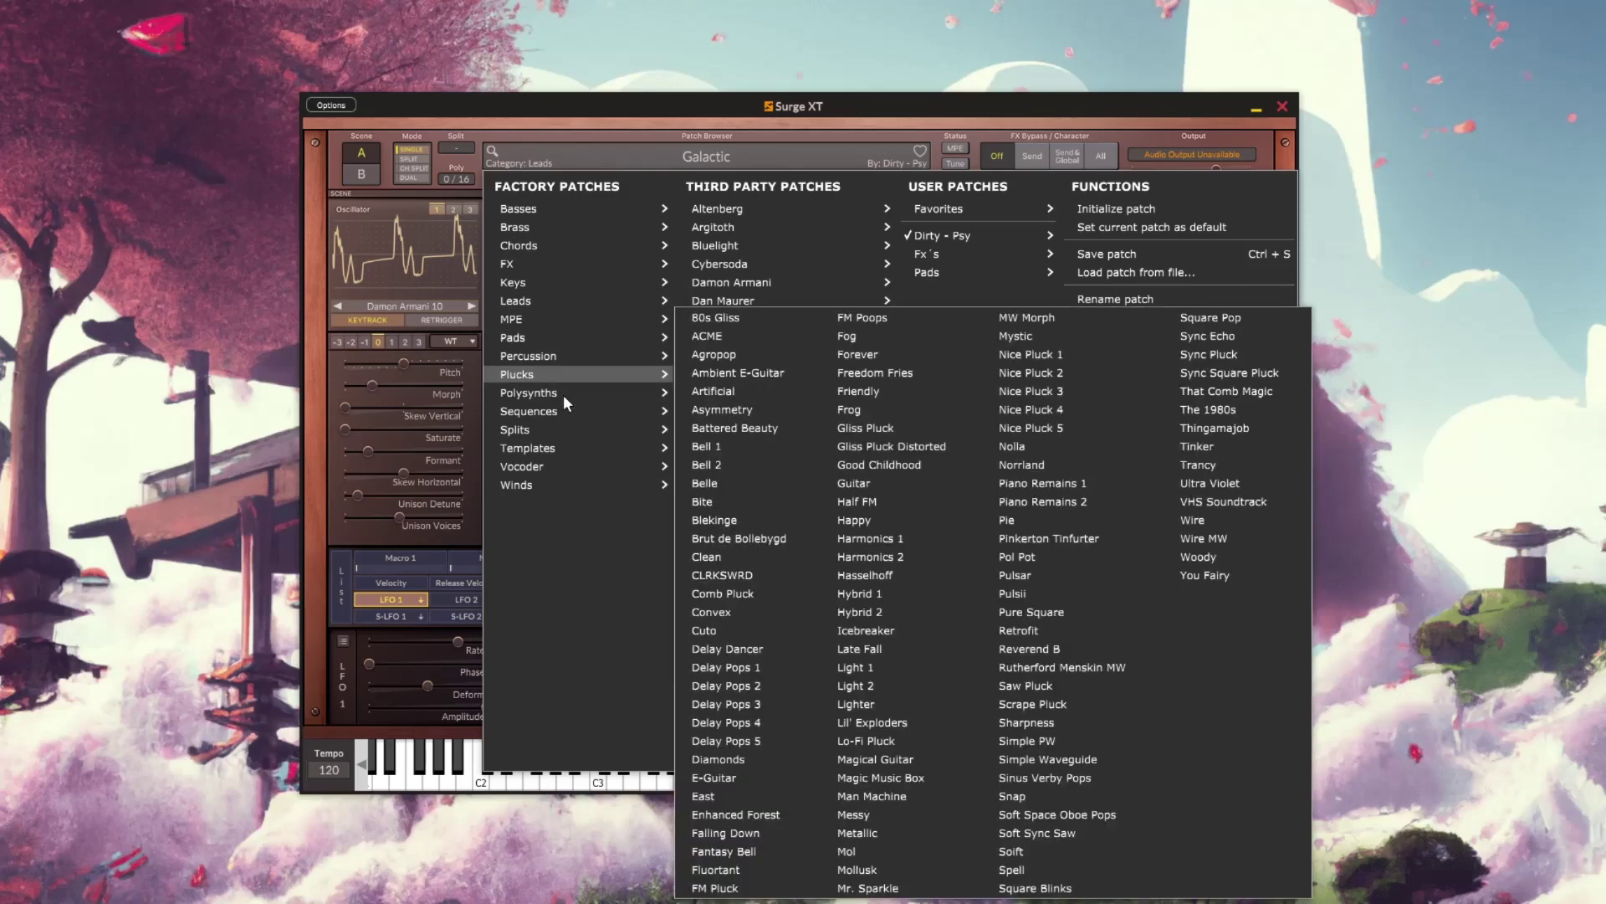
mouse_move(532, 214)
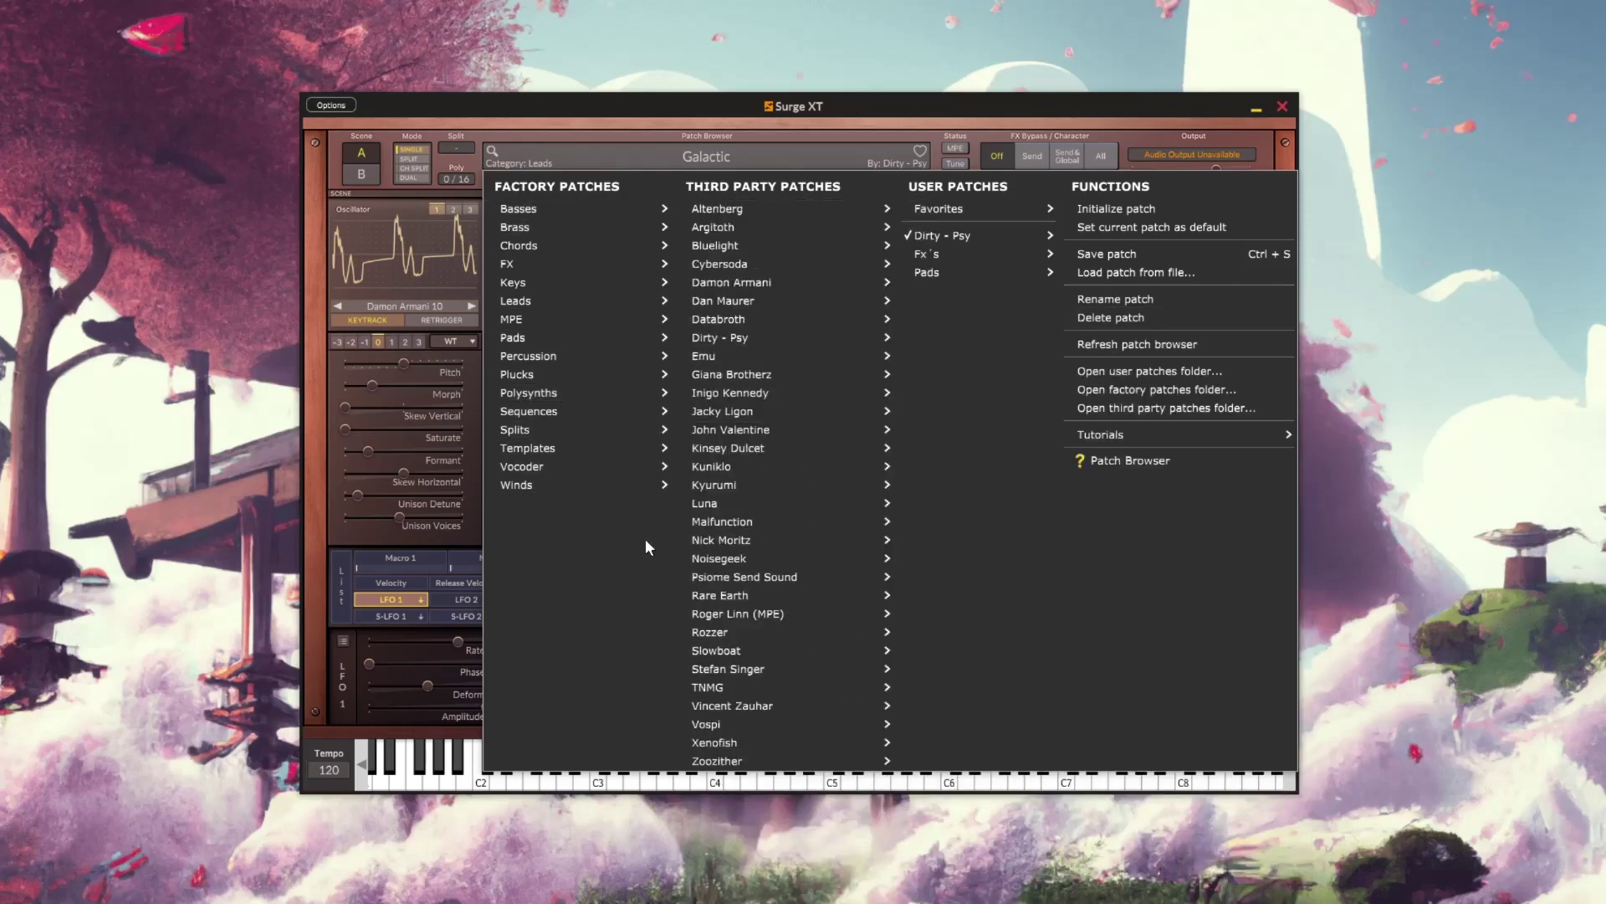
- Look through the third-party patch banks and load the Alias Ambience Piano patch from the Luna bank
mouse_move(769, 374)
mouse_move(697, 244)
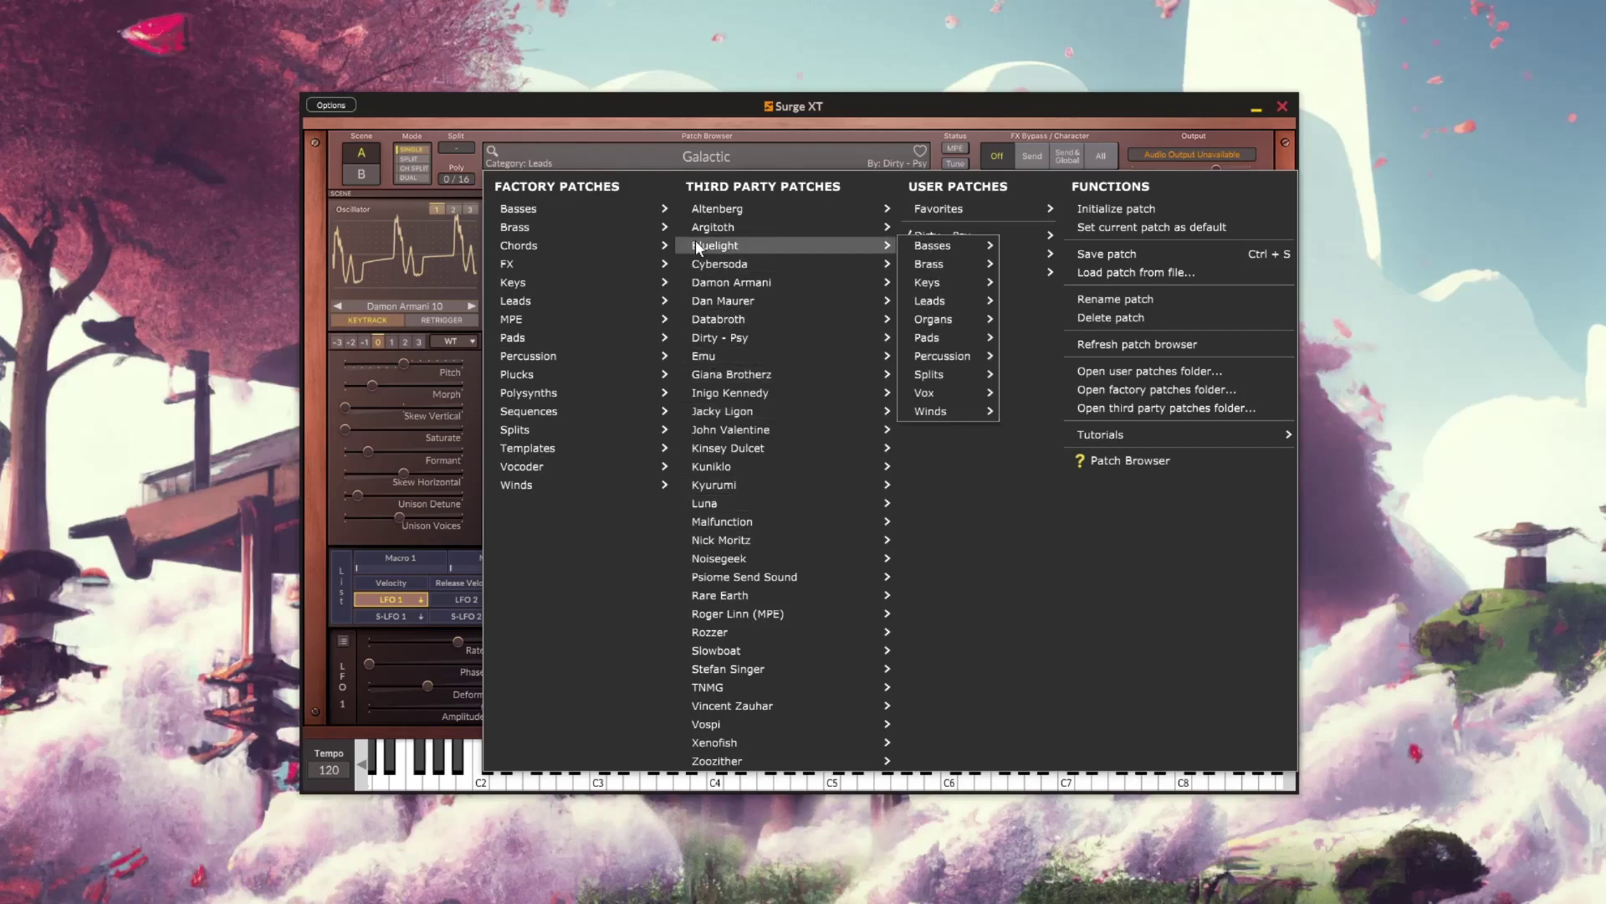
mouse_move(848, 228)
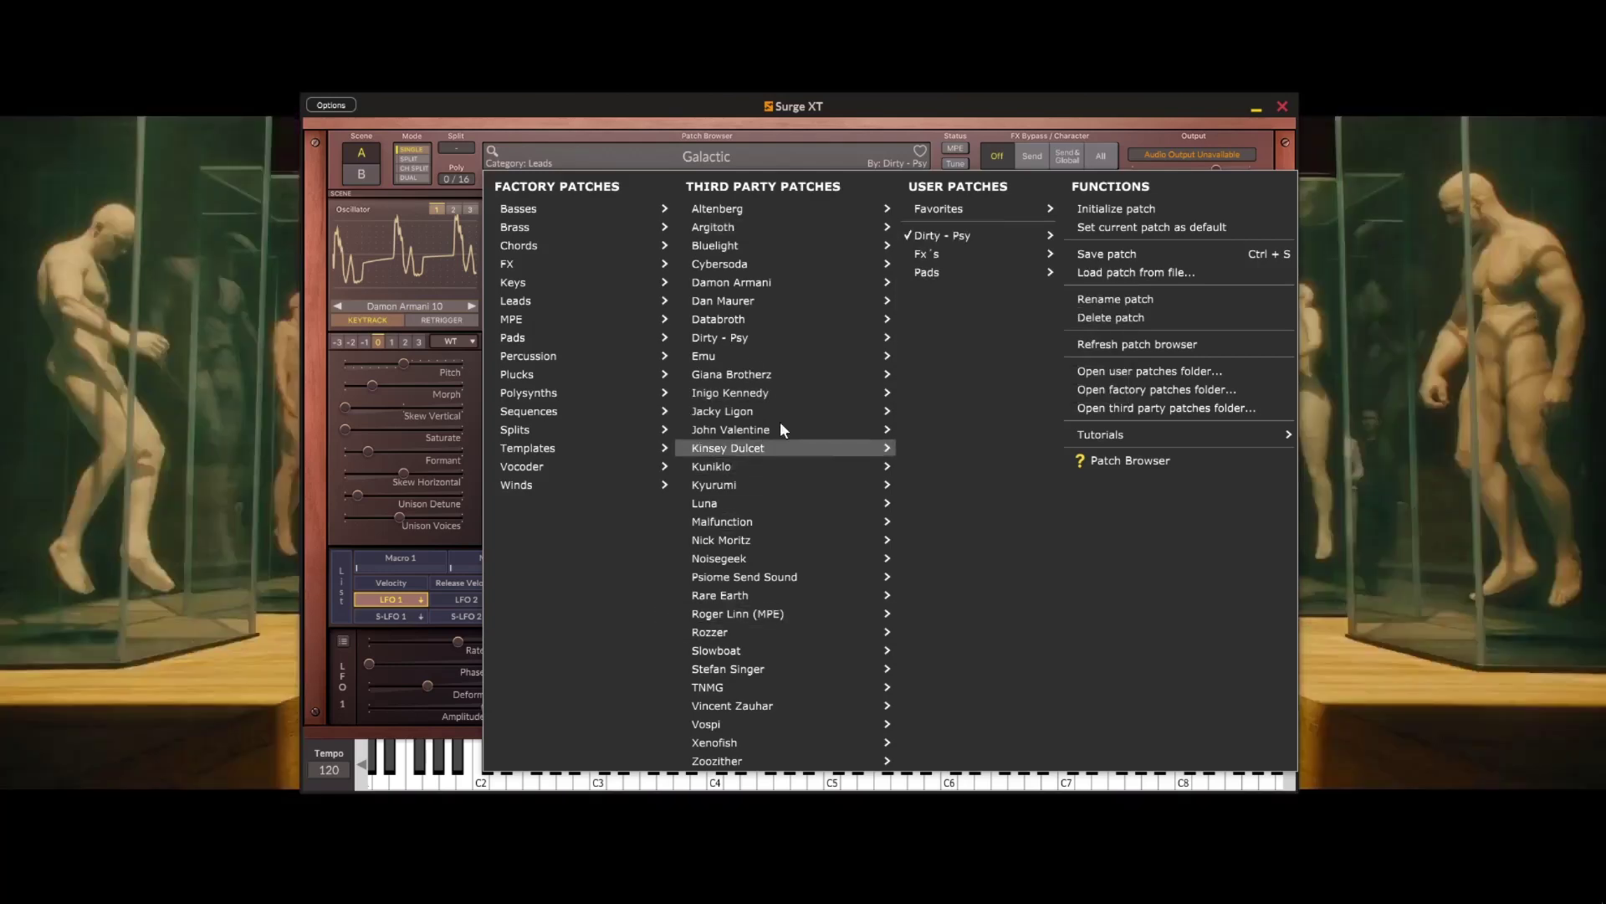
click(737, 502)
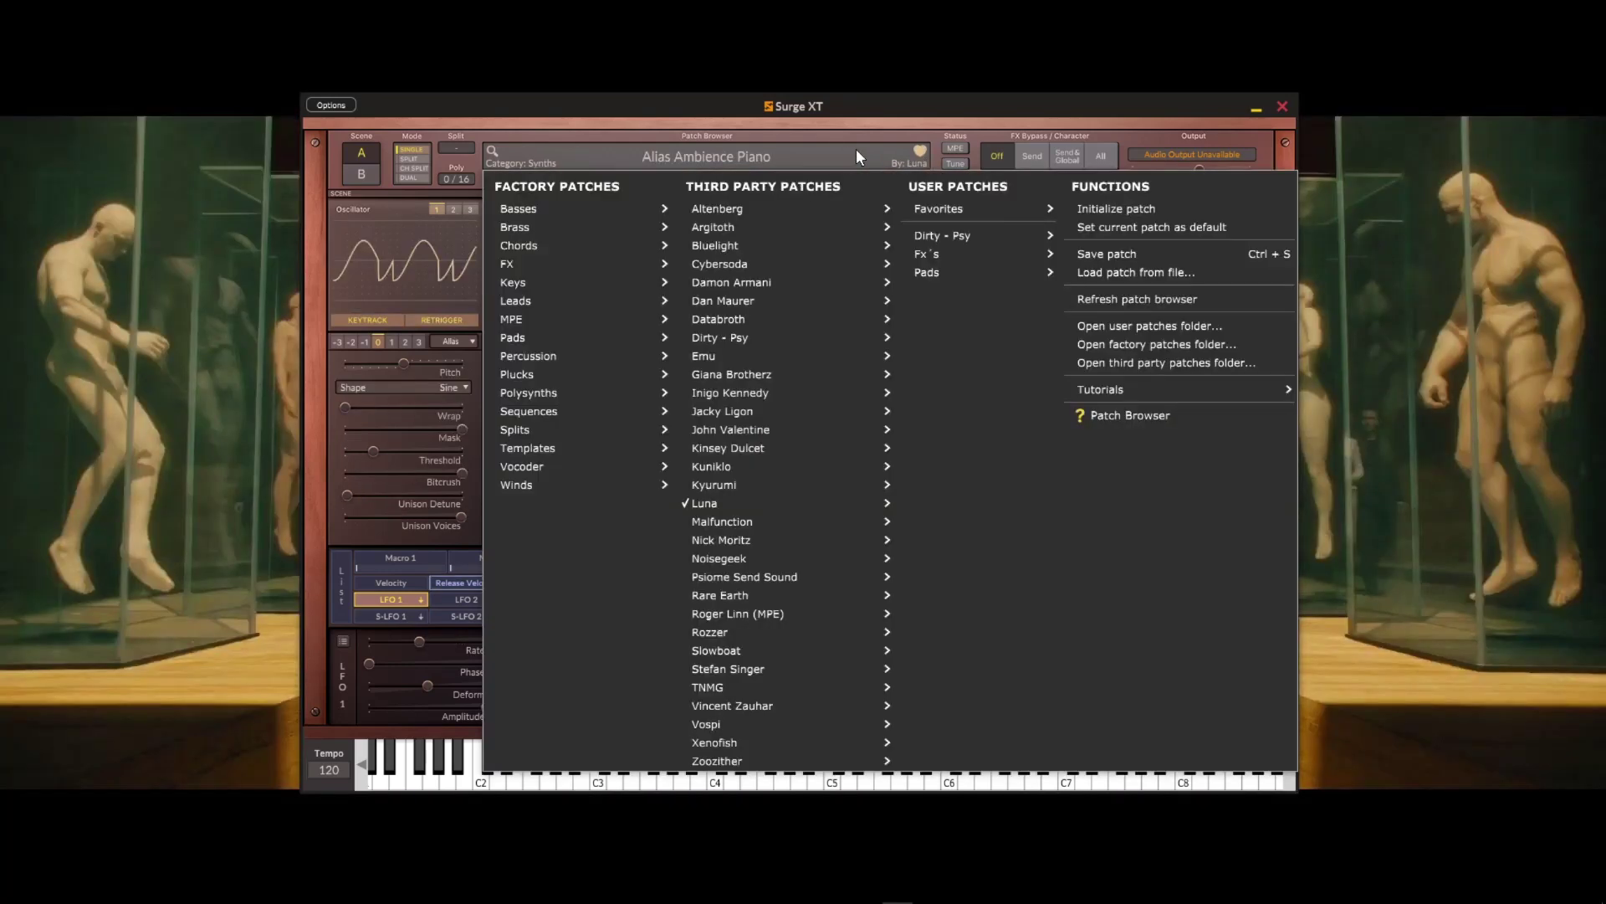
click(902, 123)
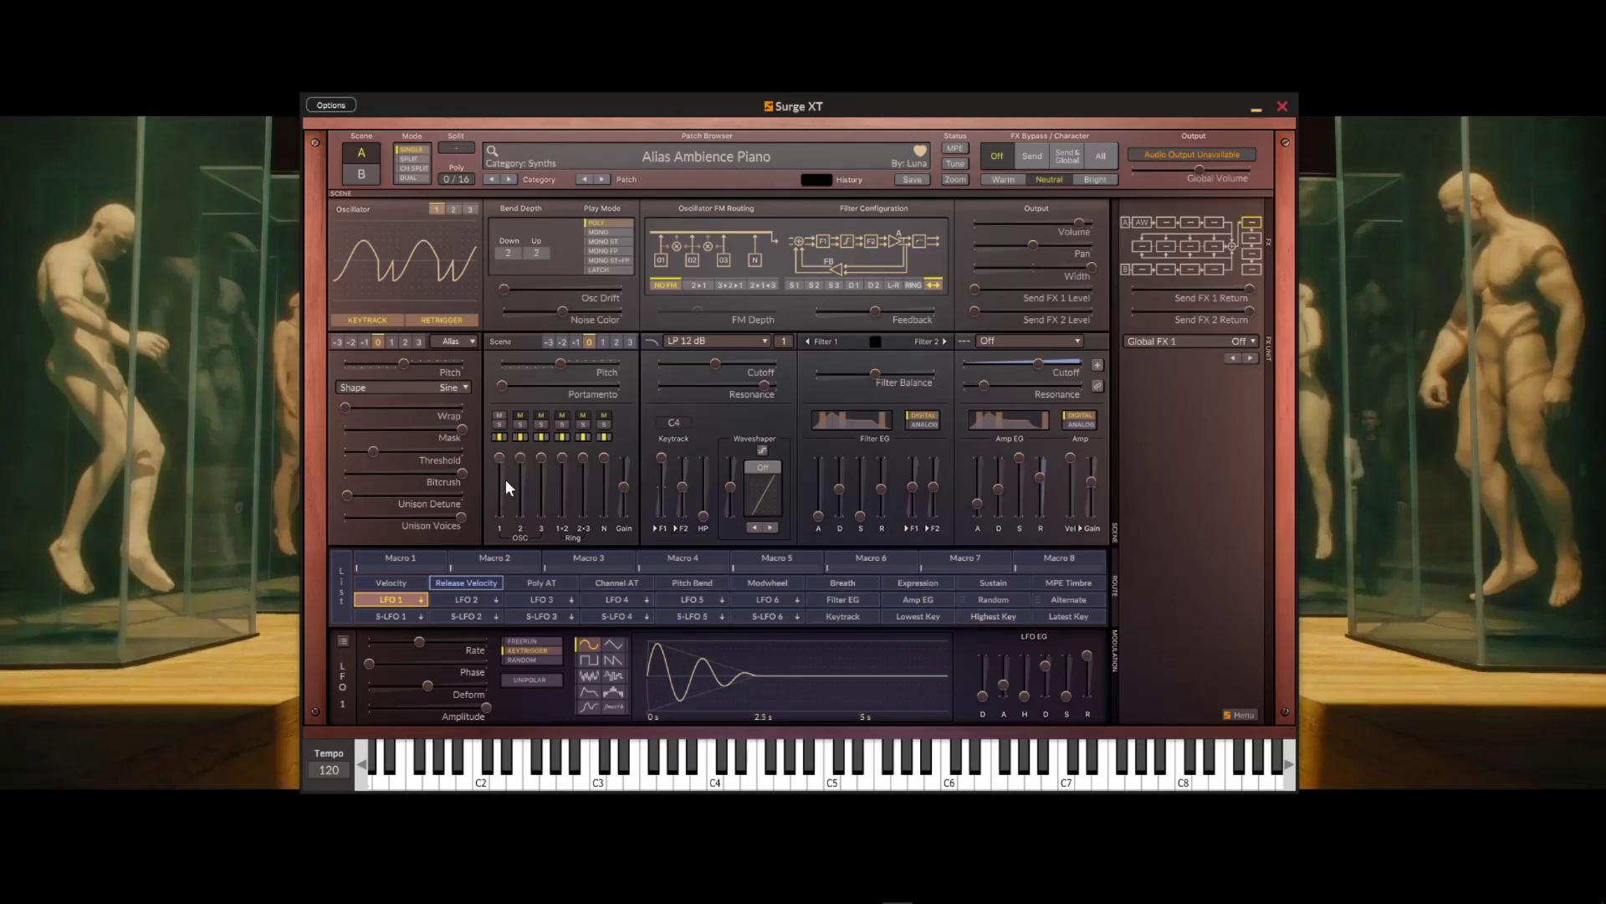
click(699, 156)
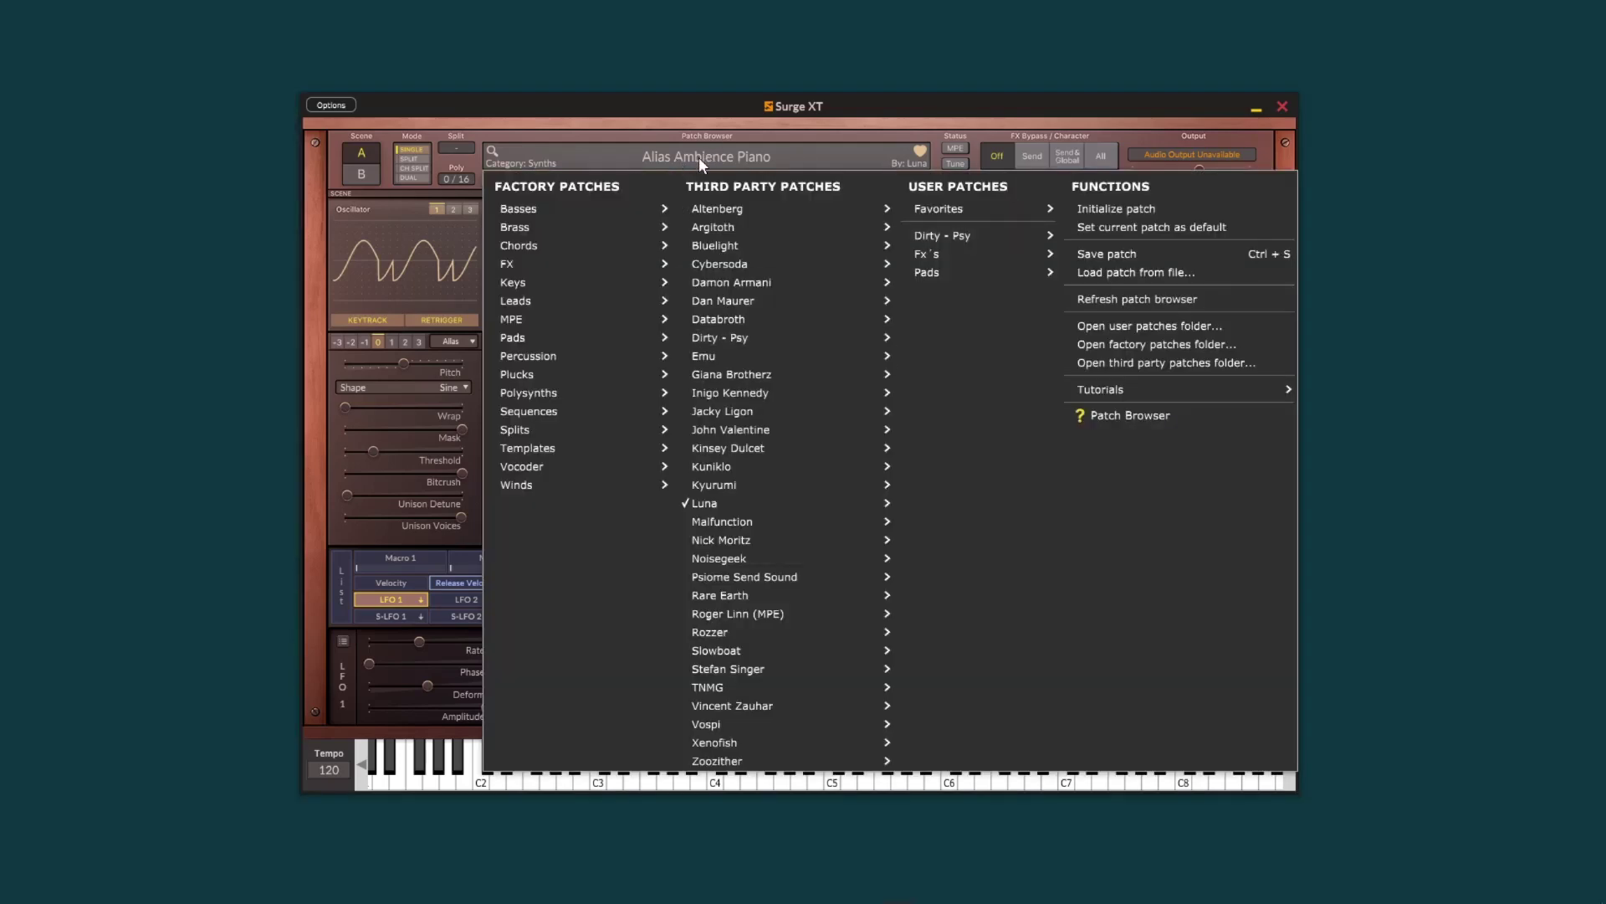
click(482, 130)
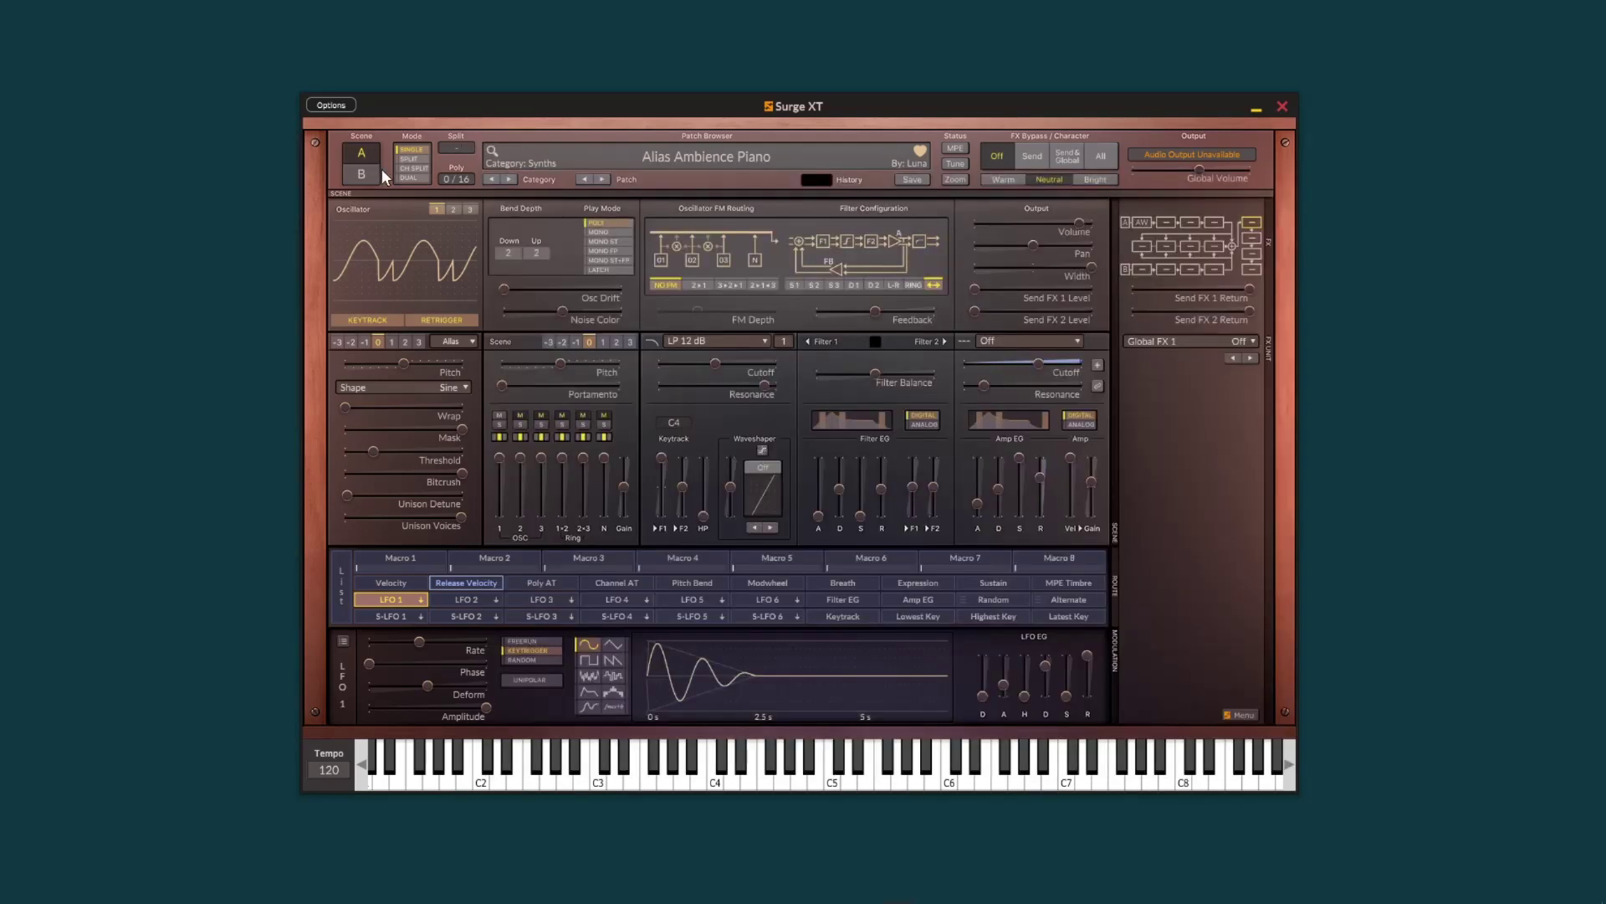
- Switch back and forth between scenes B and A several times, ending on scene A
click(346, 175)
click(355, 153)
click(363, 173)
click(355, 151)
click(370, 177)
click(361, 152)
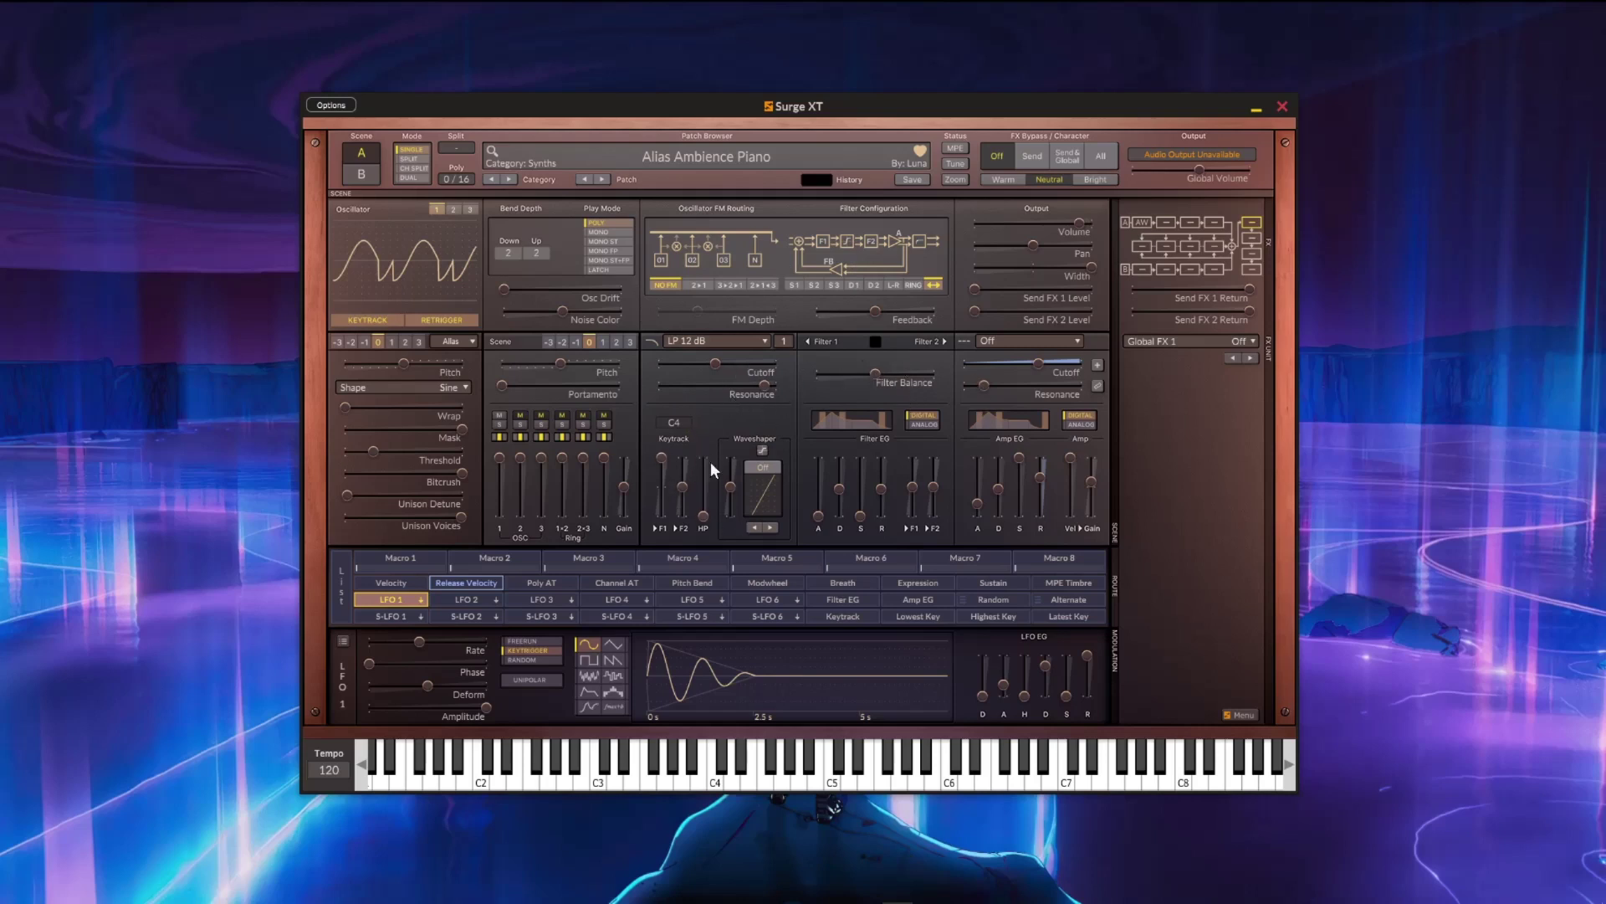
- Select Macro 1, Macro 3 and Macro 4 in turn as the modulation source
mouse_move(728, 470)
click(403, 555)
click(625, 559)
click(718, 560)
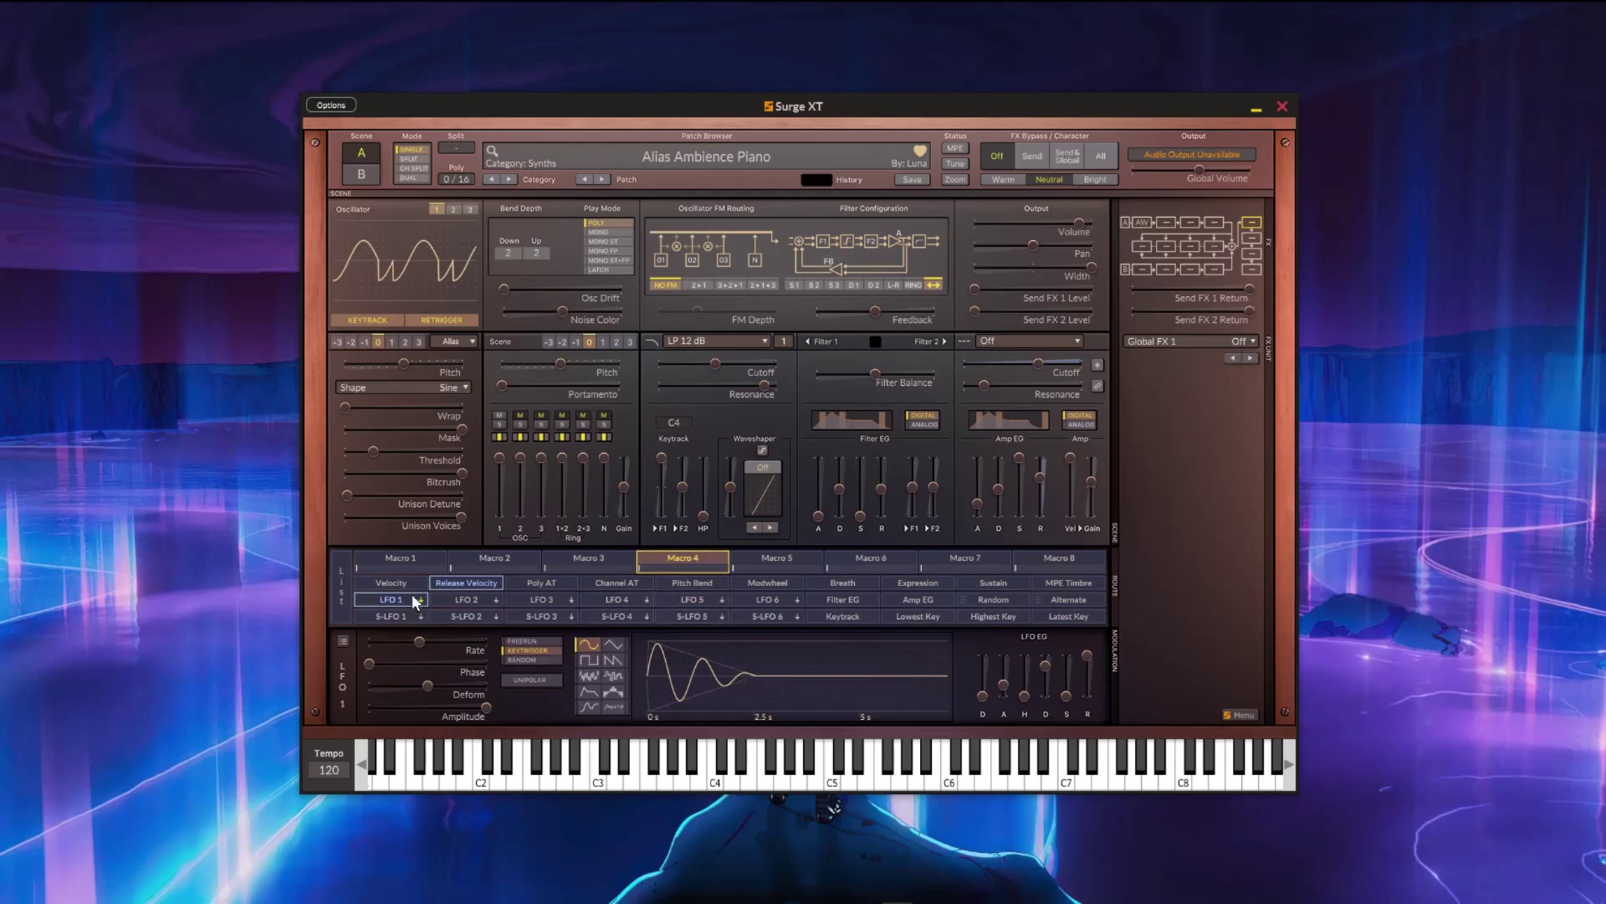
- Select LFO 2 as the modulation source and raise its rate slightly
click(468, 599)
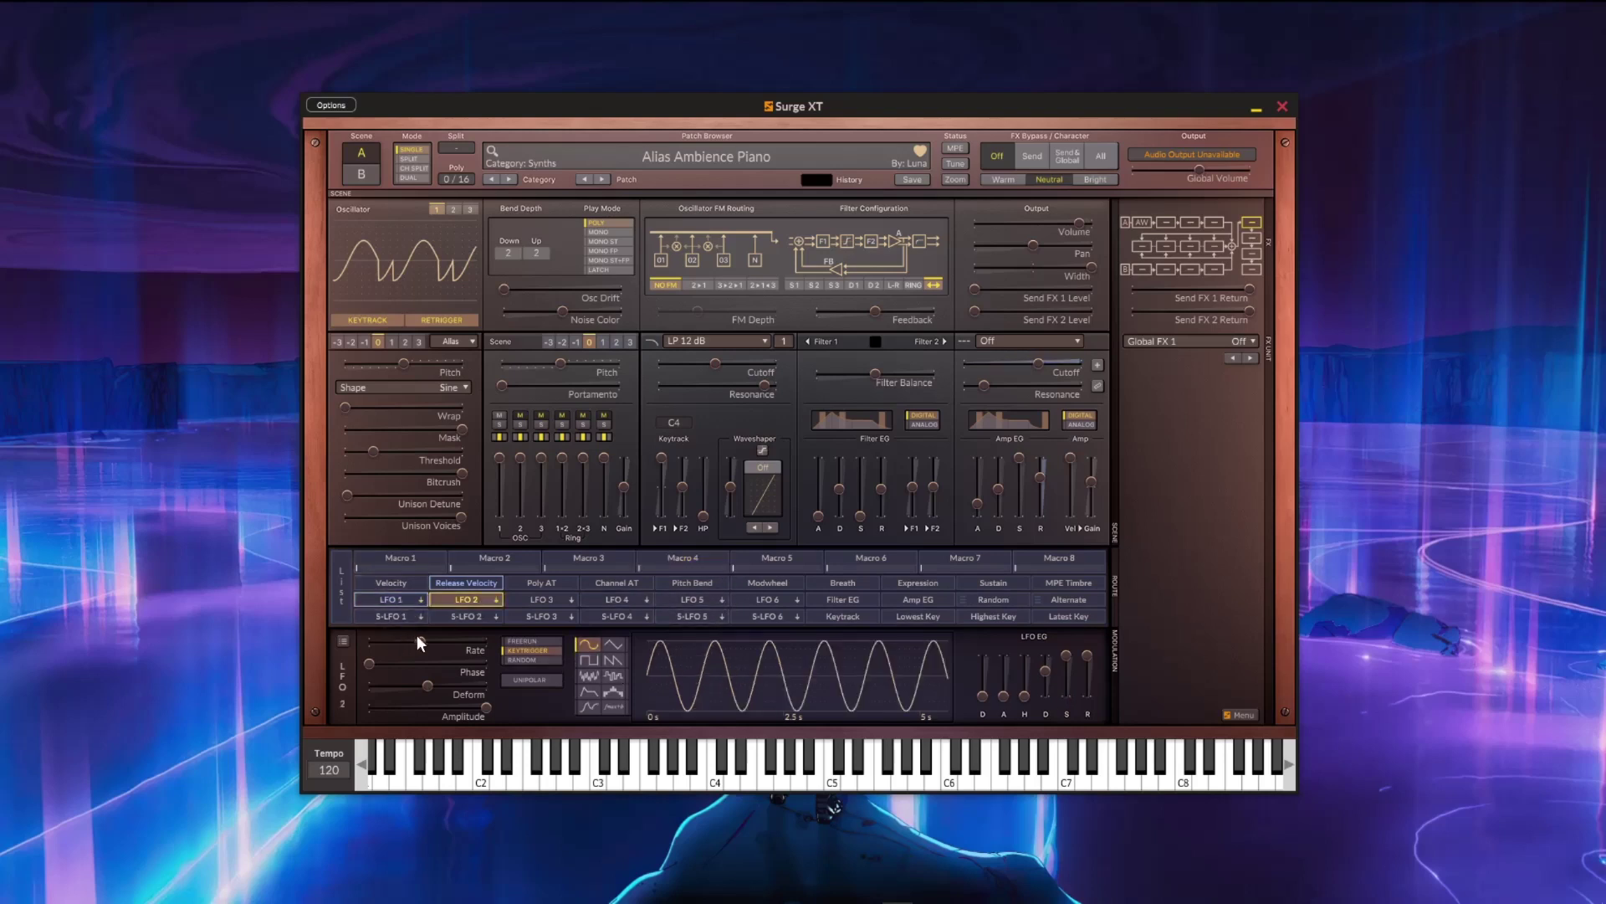
drag(418, 636, 432, 639)
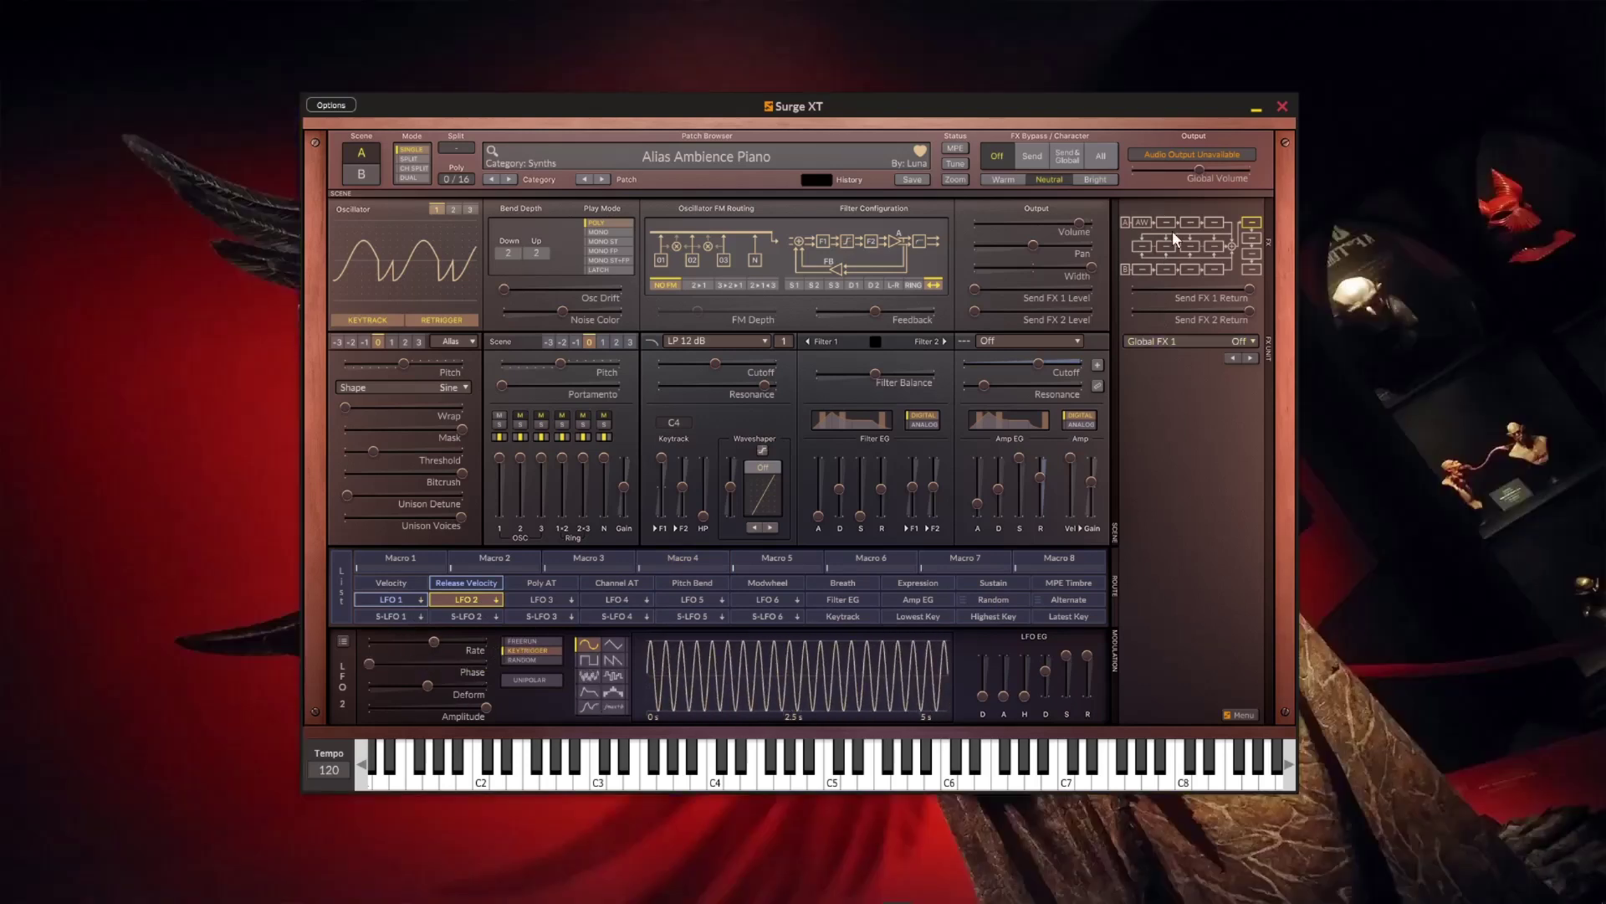
- Select scene A's Insert FX 2 slot and look through the available effect types, including Delay
click(1169, 224)
click(1237, 340)
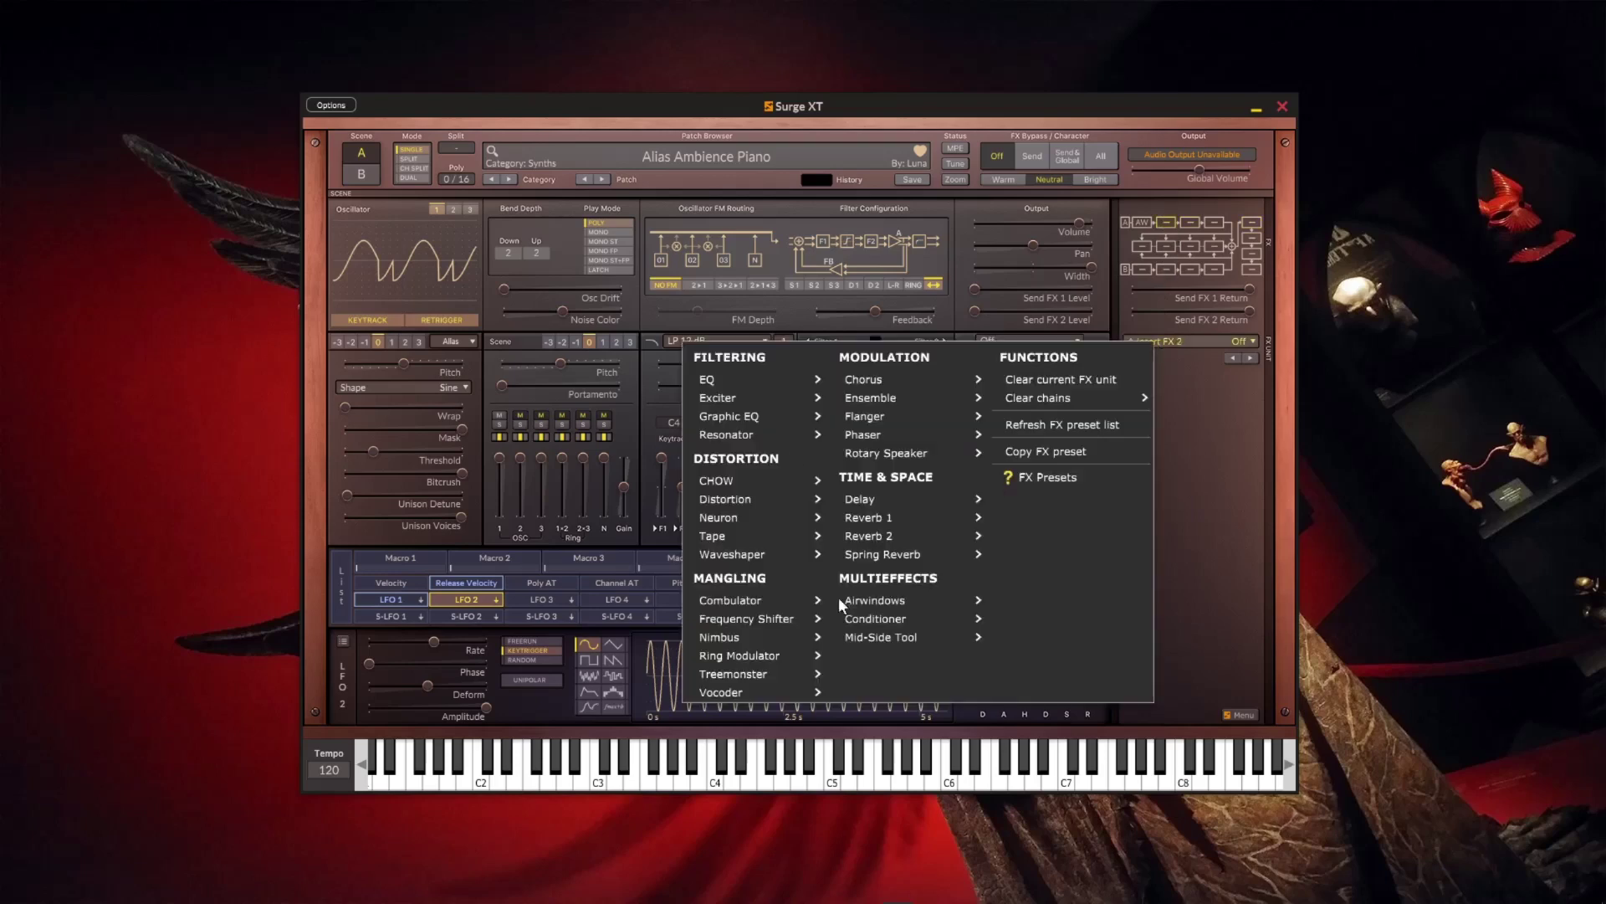
mouse_move(870, 499)
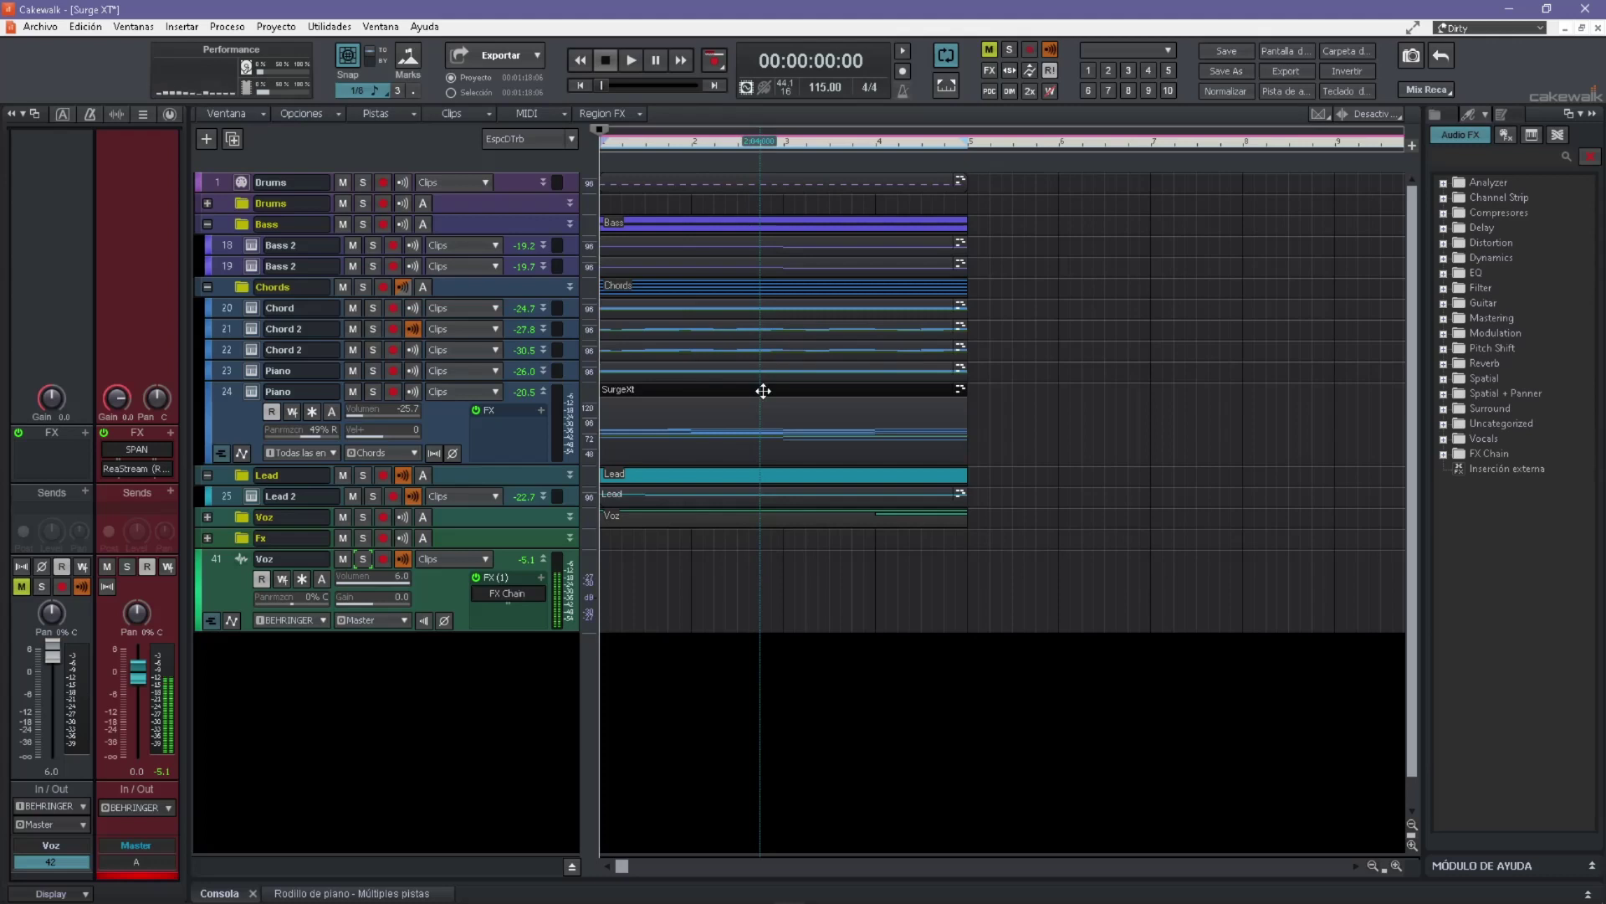
- Switch to the Cakewalk project, select the SurgeXt clip on the Piano track and play back the arrangement
click(763, 391)
key(space)
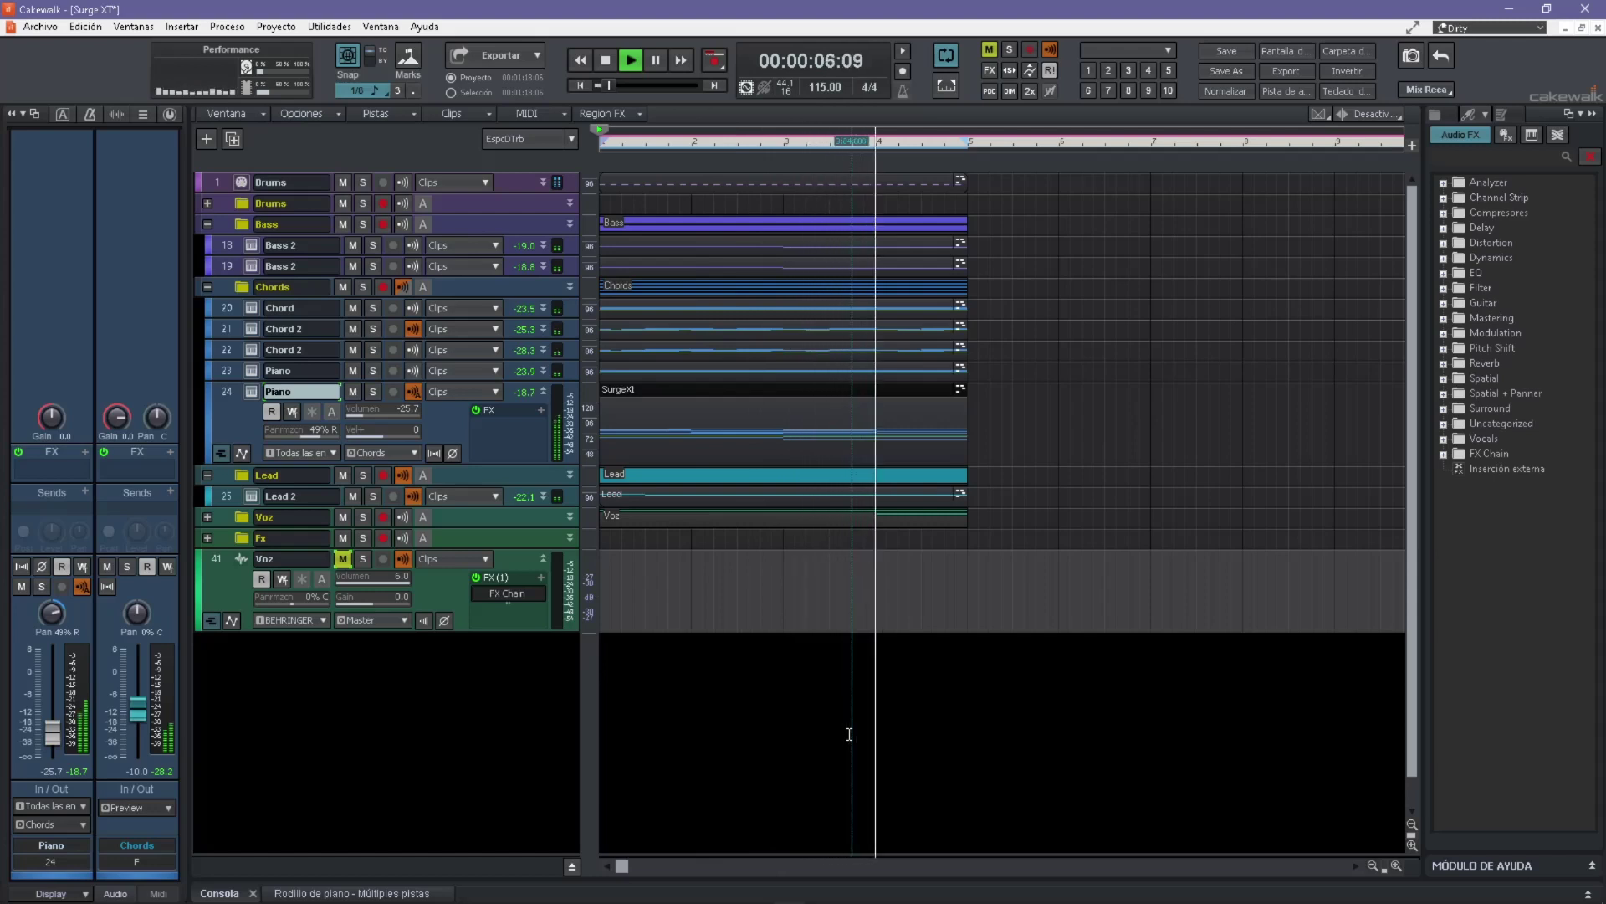
key(space)
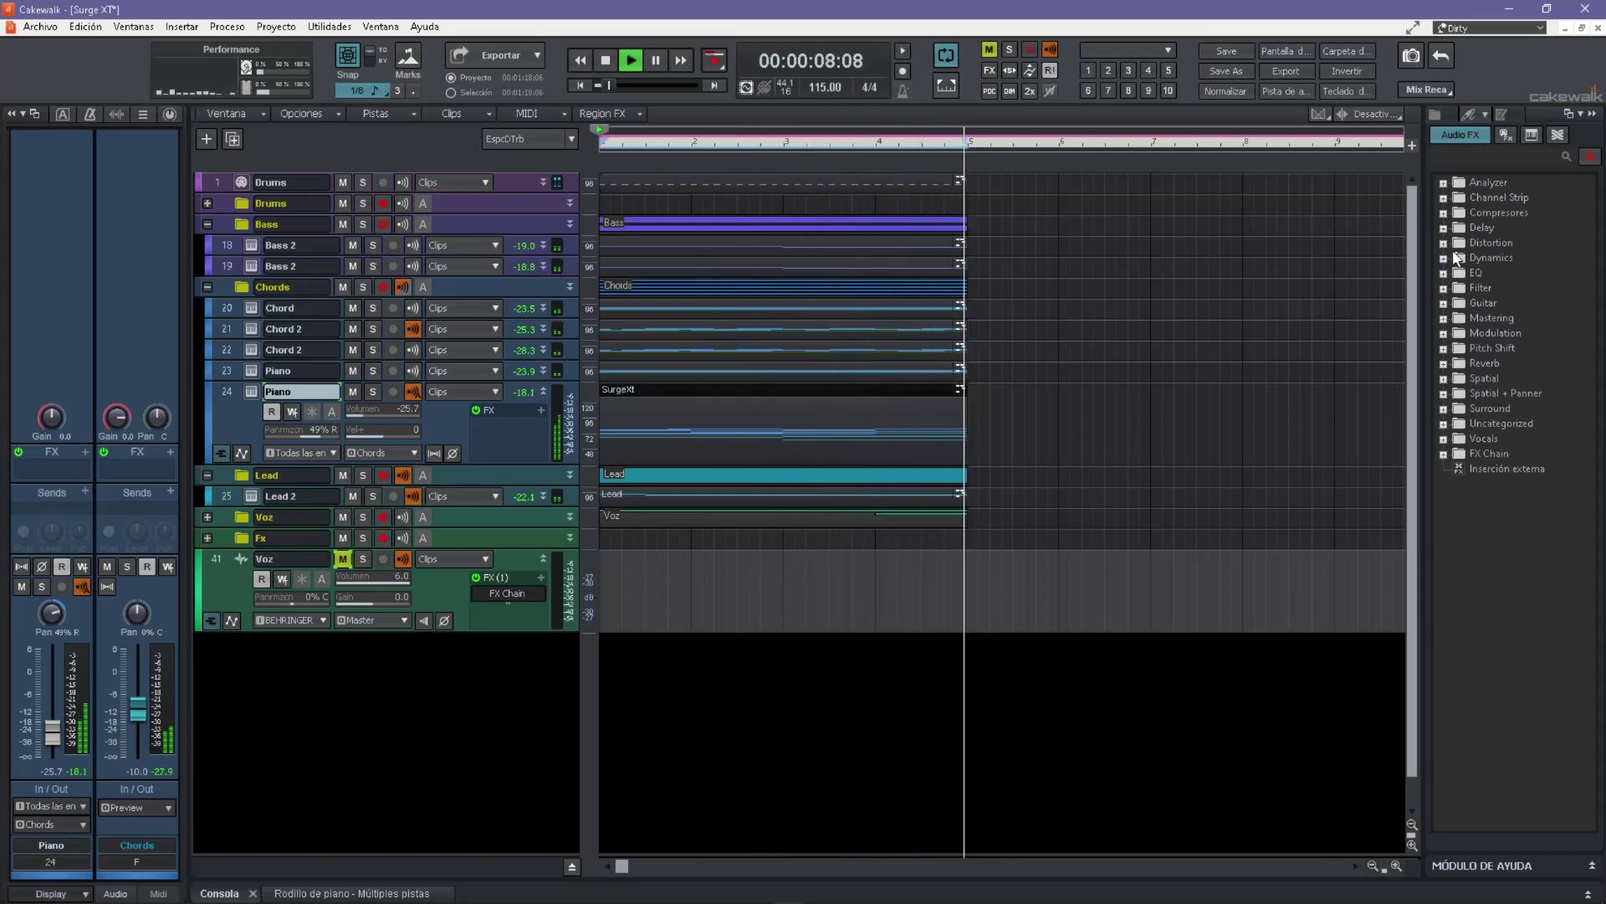